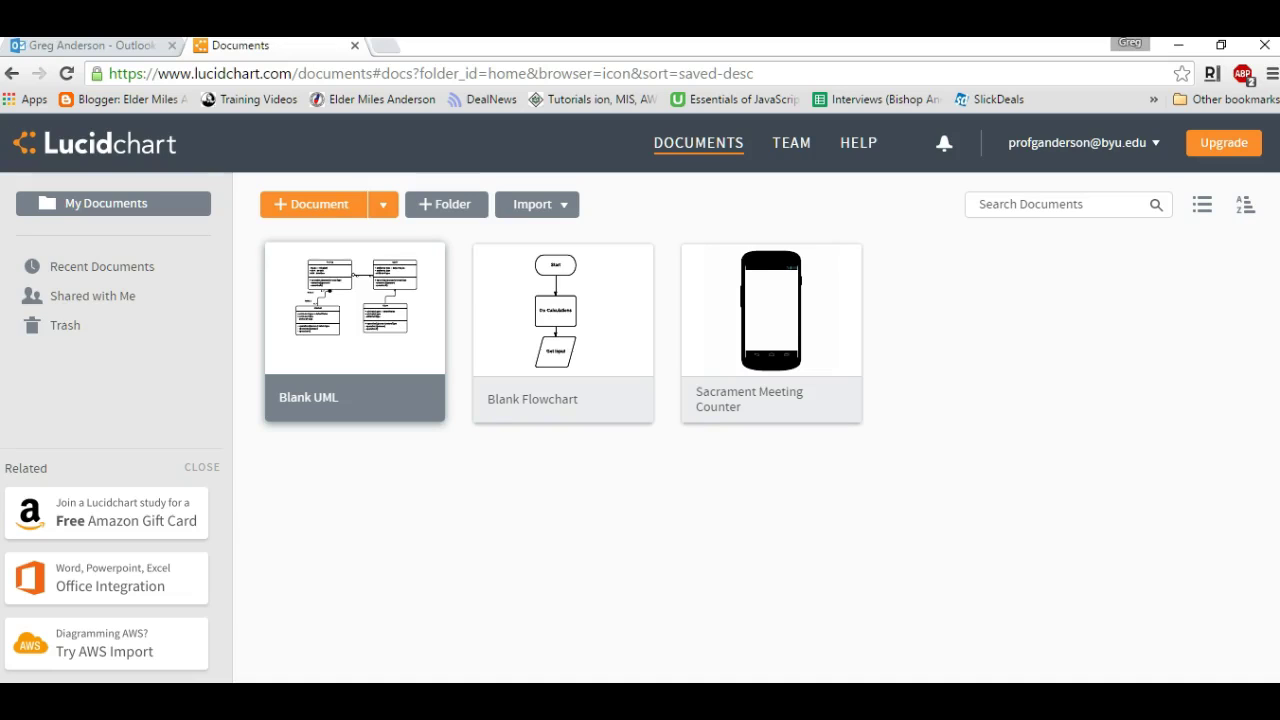
- Open the Create New Document template chooser and select the Blank UML template
click(110, 648)
click(686, 141)
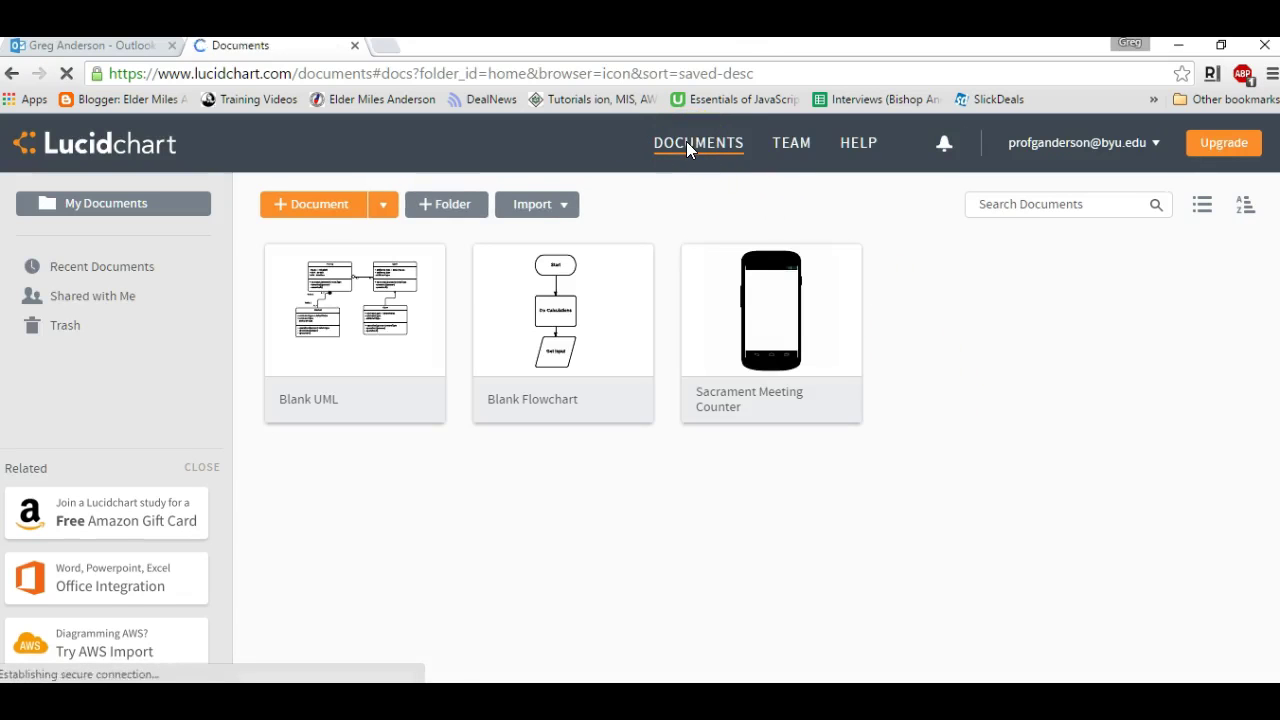
click(382, 207)
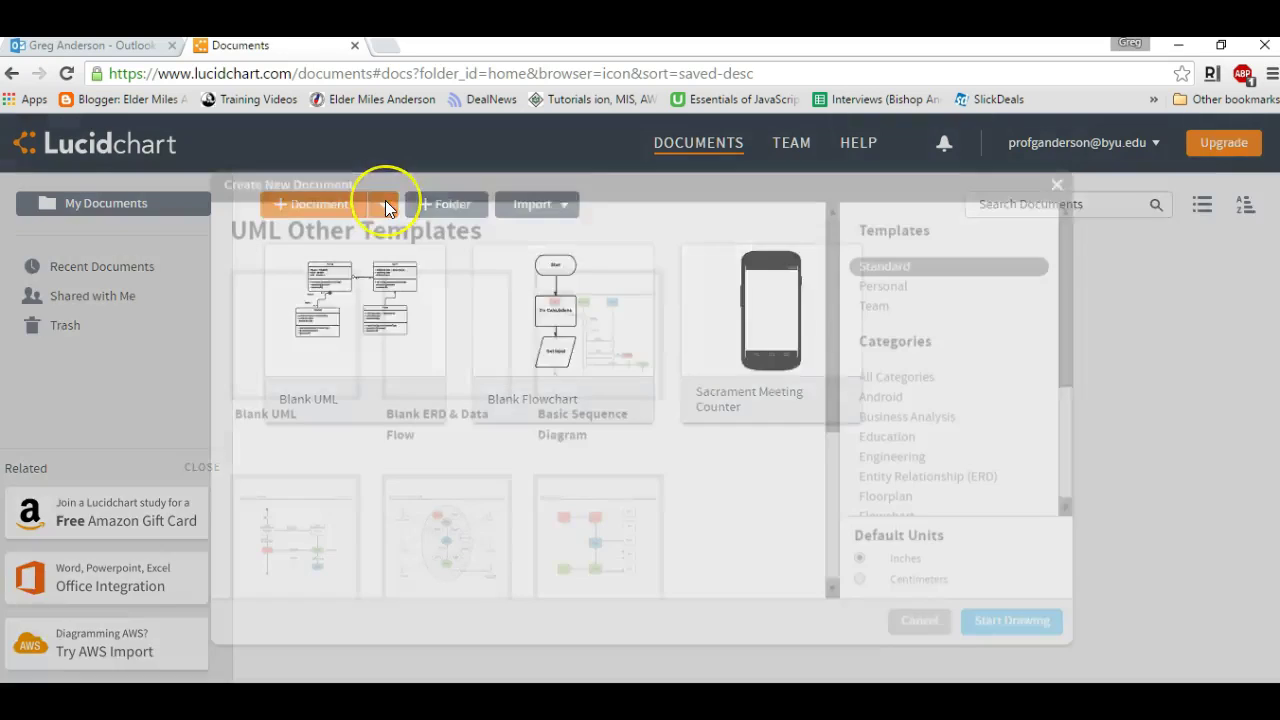
scroll(825, 337, down, 3)
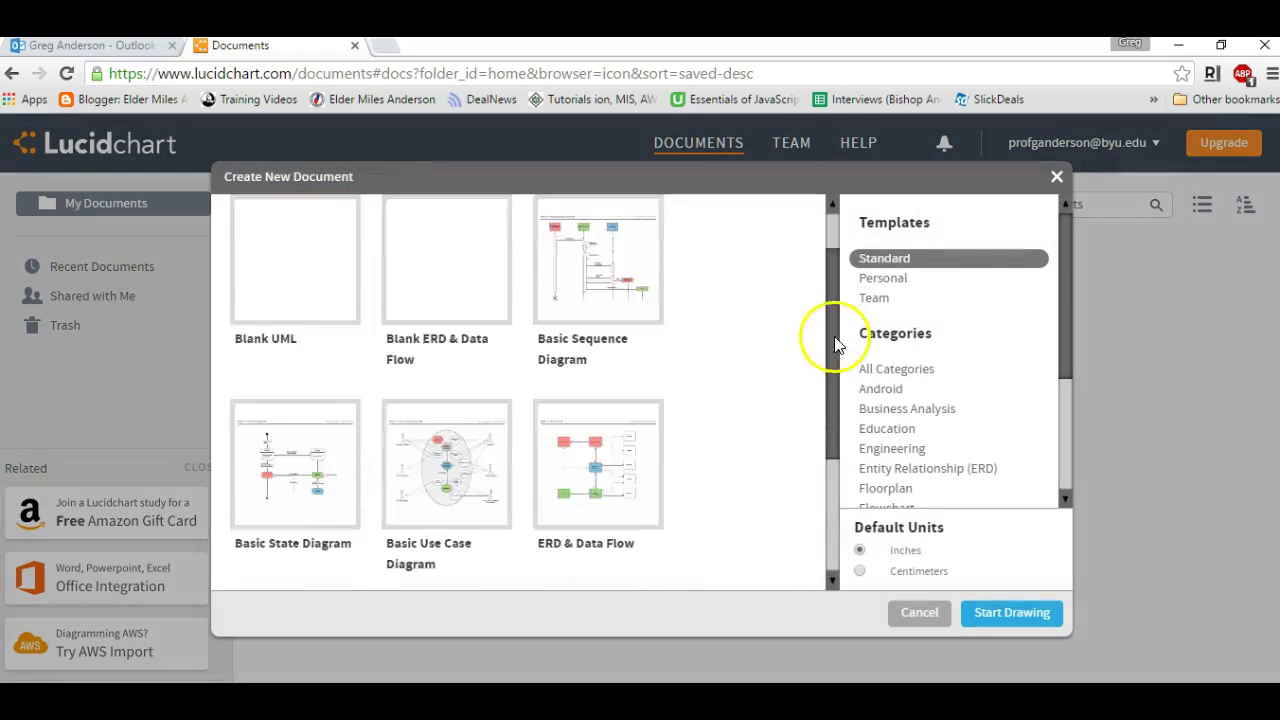
scroll(817, 400, up, 5)
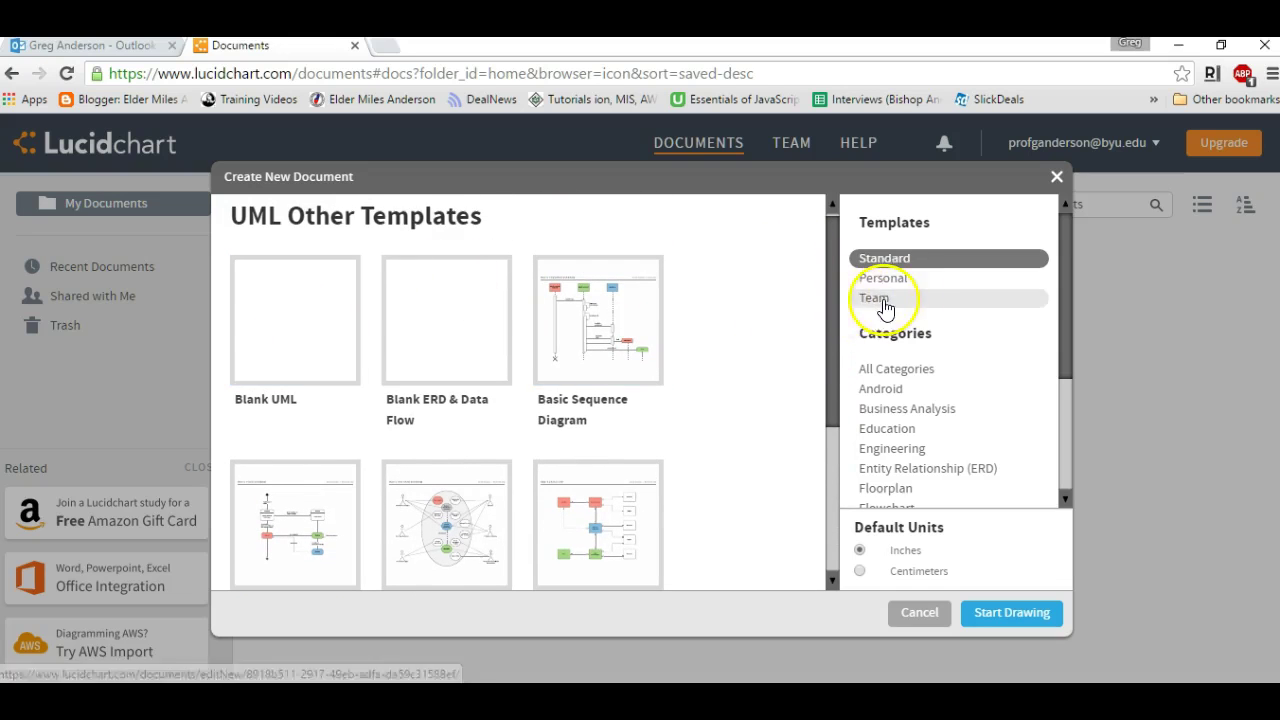
drag(829, 325, 800, 309)
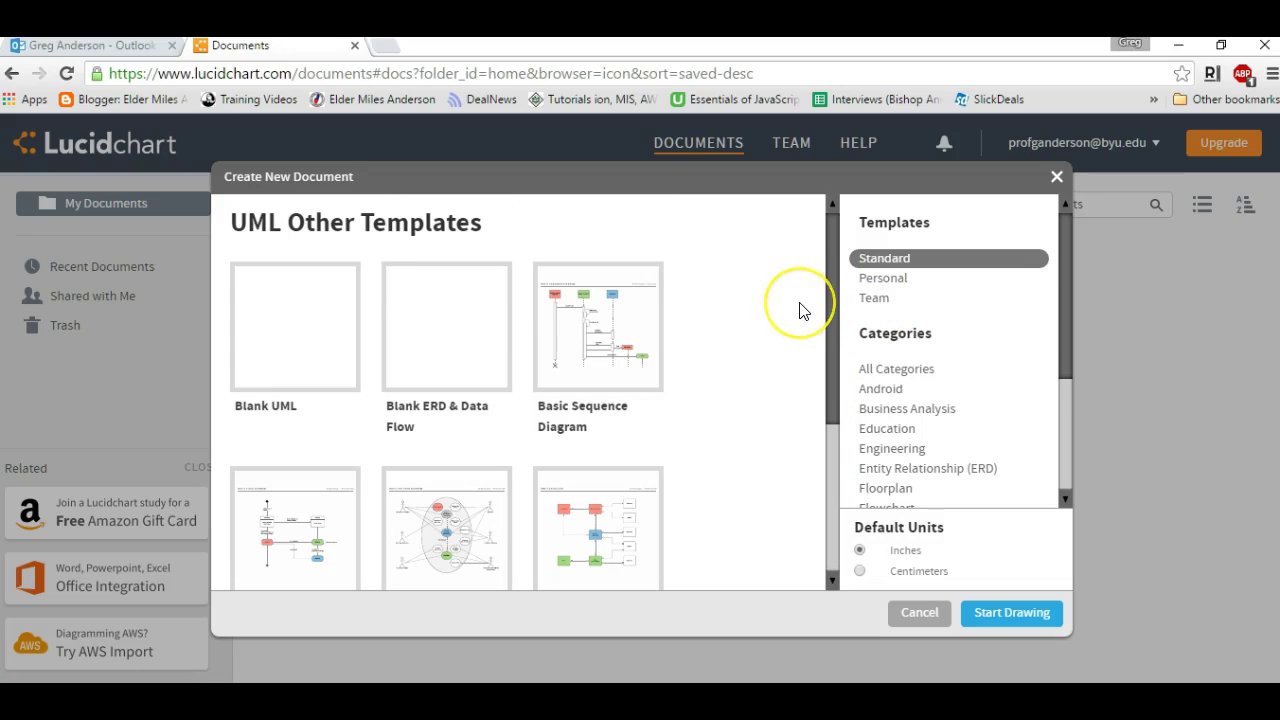
click(777, 306)
click(290, 333)
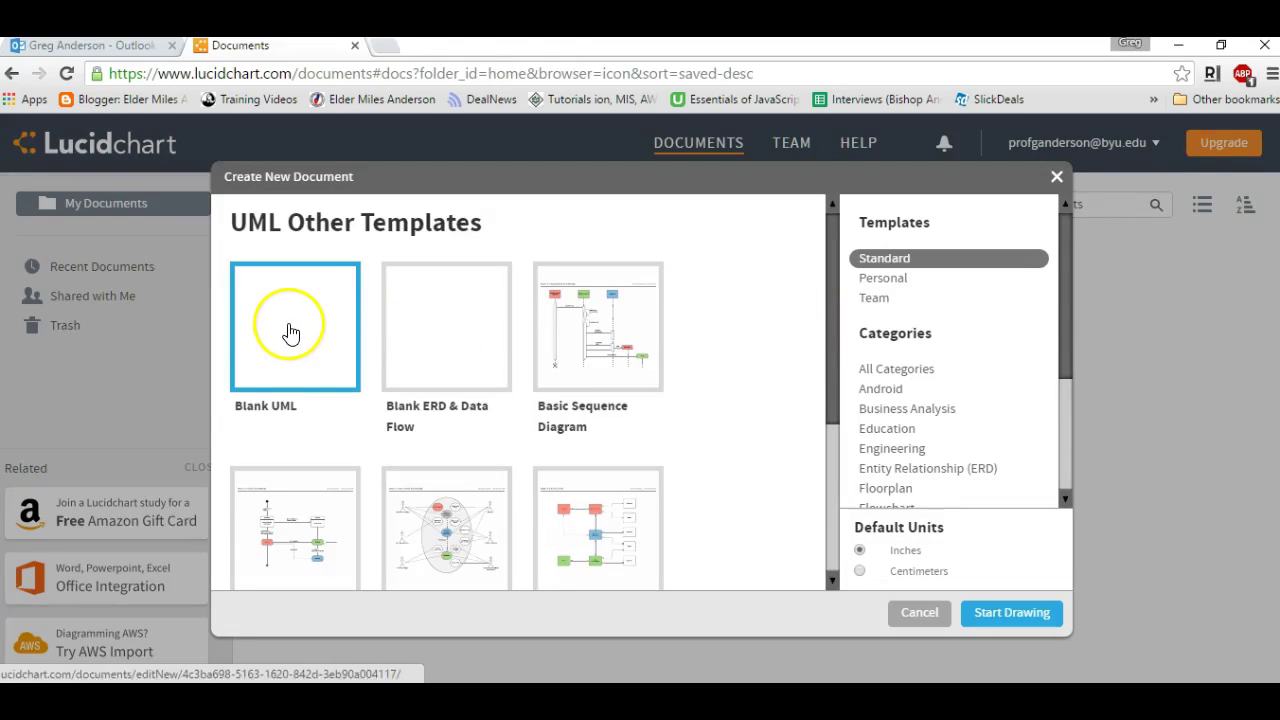
- Create the Blank UML document and scroll the shapes panel to the UML Class library
double_click(290, 333)
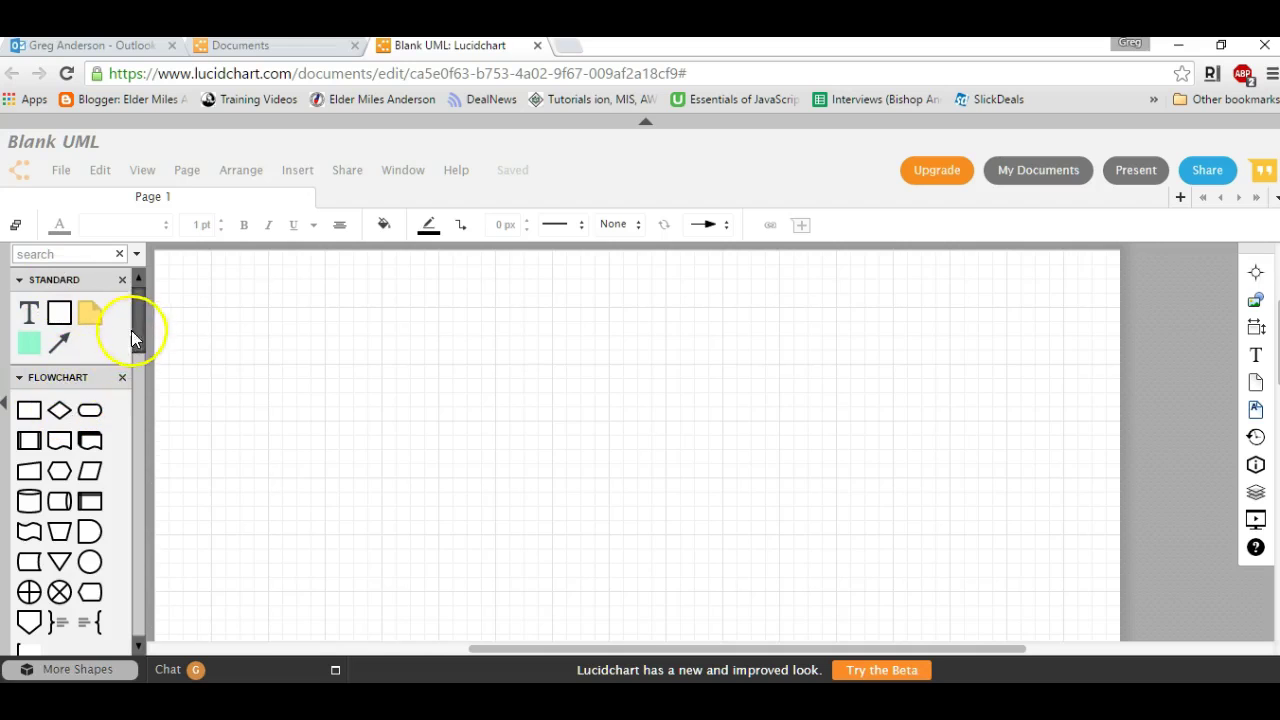
scroll(139, 332, down, 2)
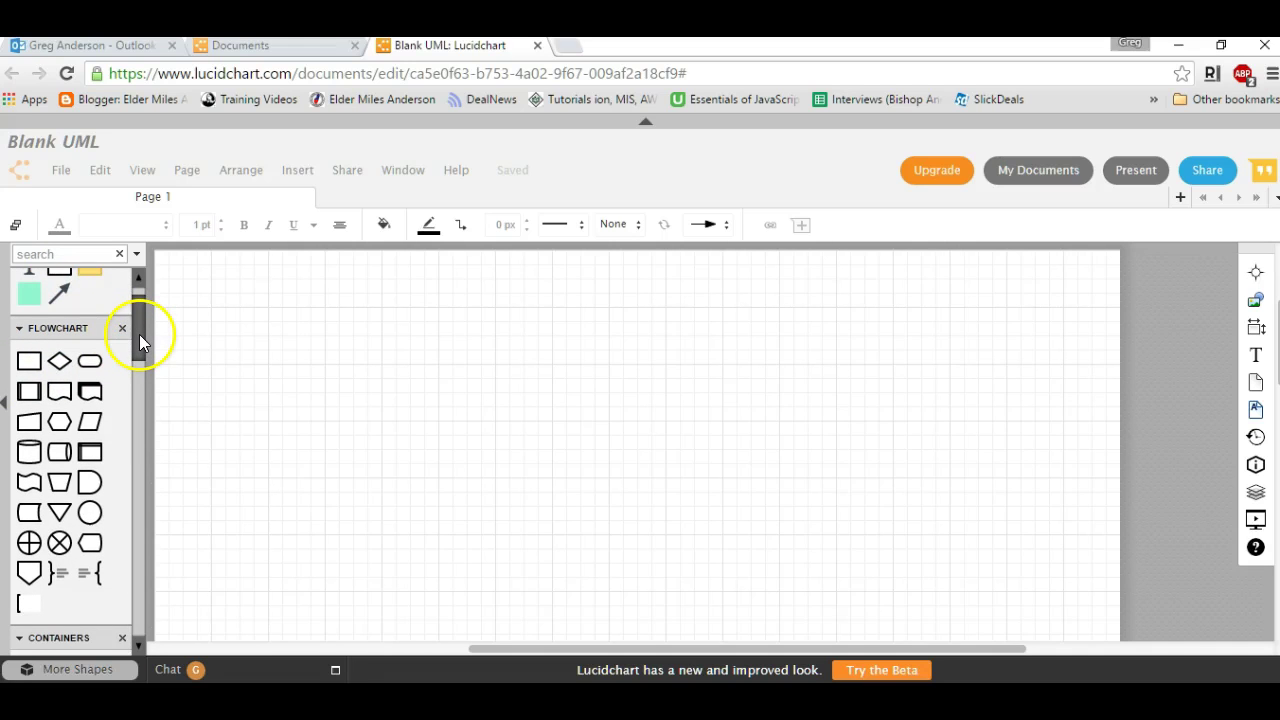
drag(139, 334, 134, 458)
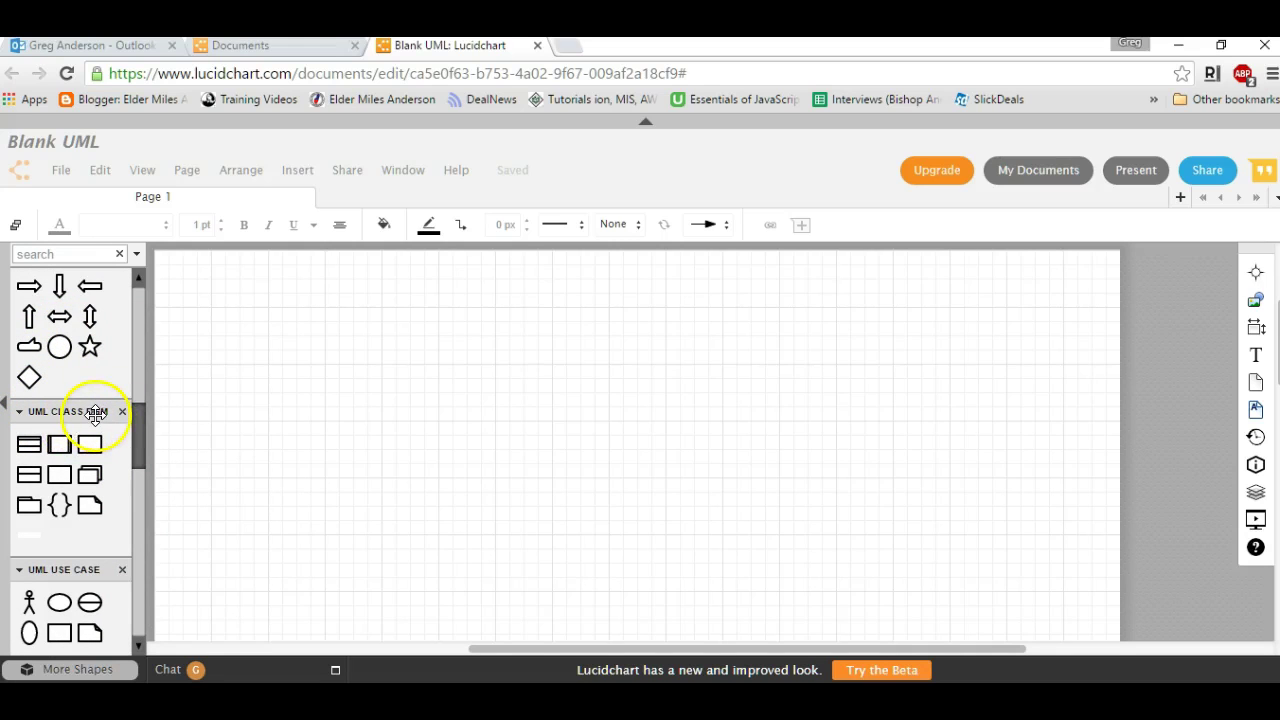
mouse_move(32, 447)
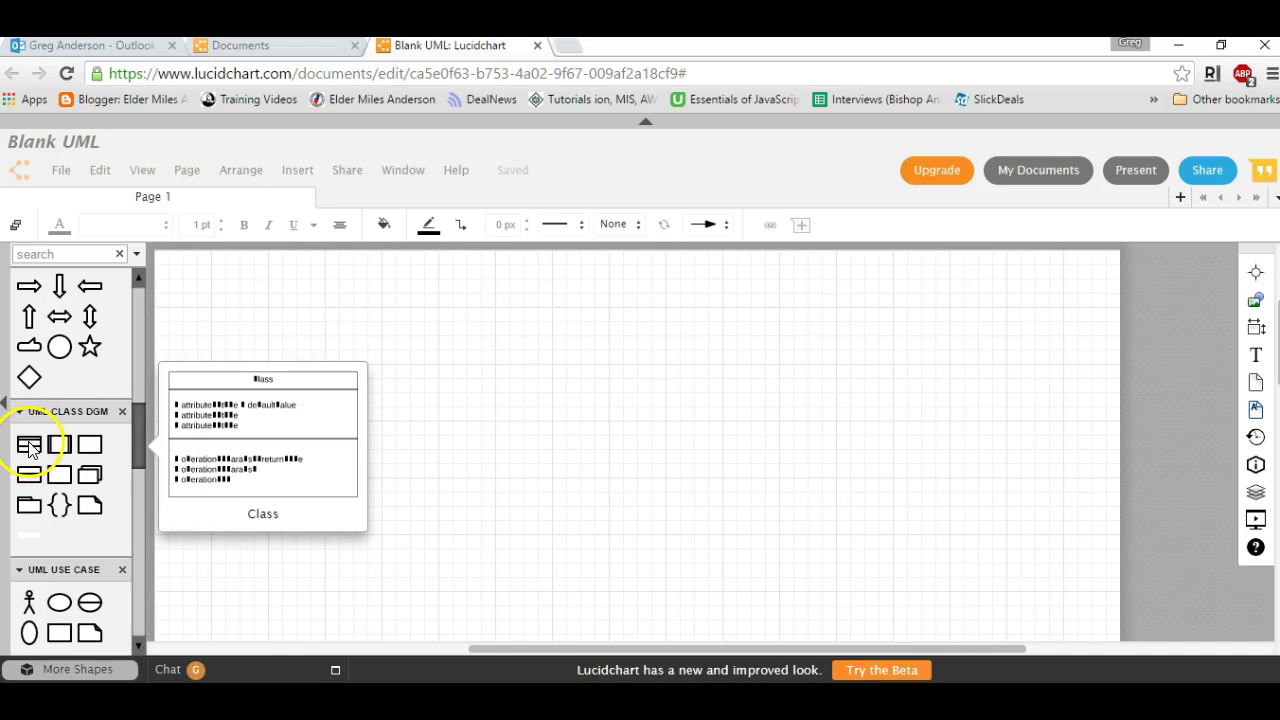
- Place a UML Class shape near the top-left of the page and select it
drag(30, 450, 362, 385)
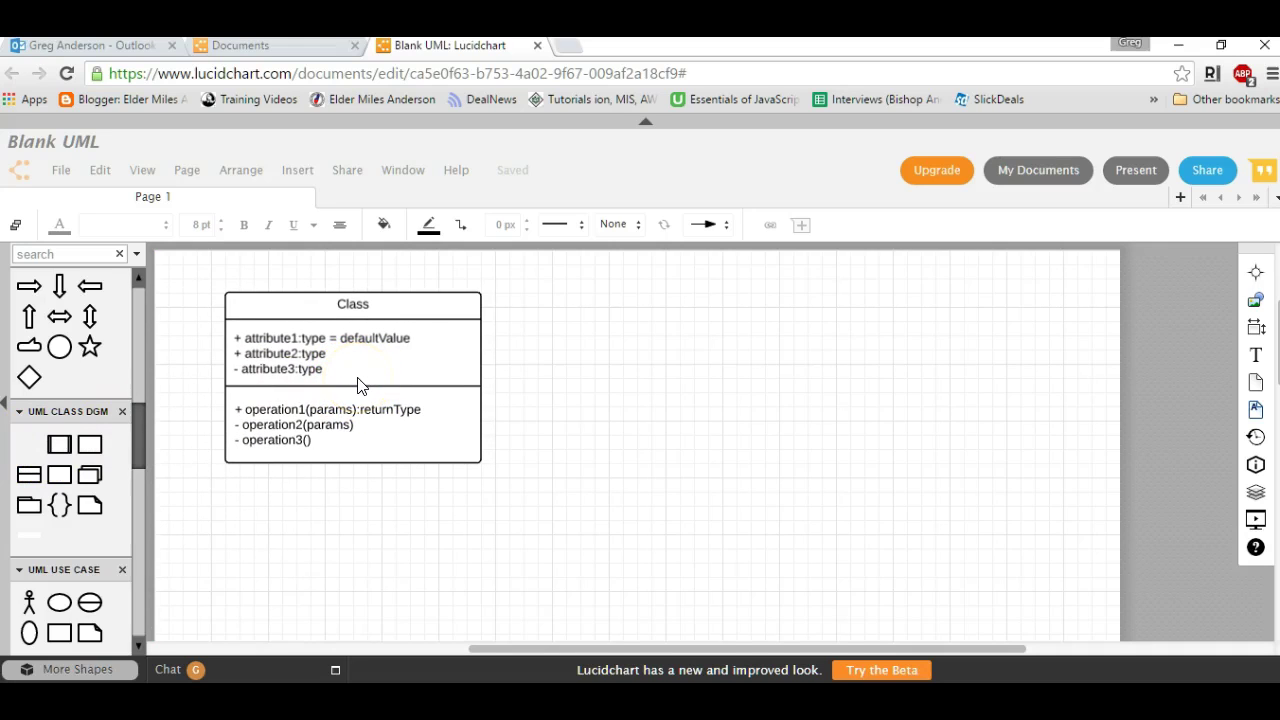
click(358, 385)
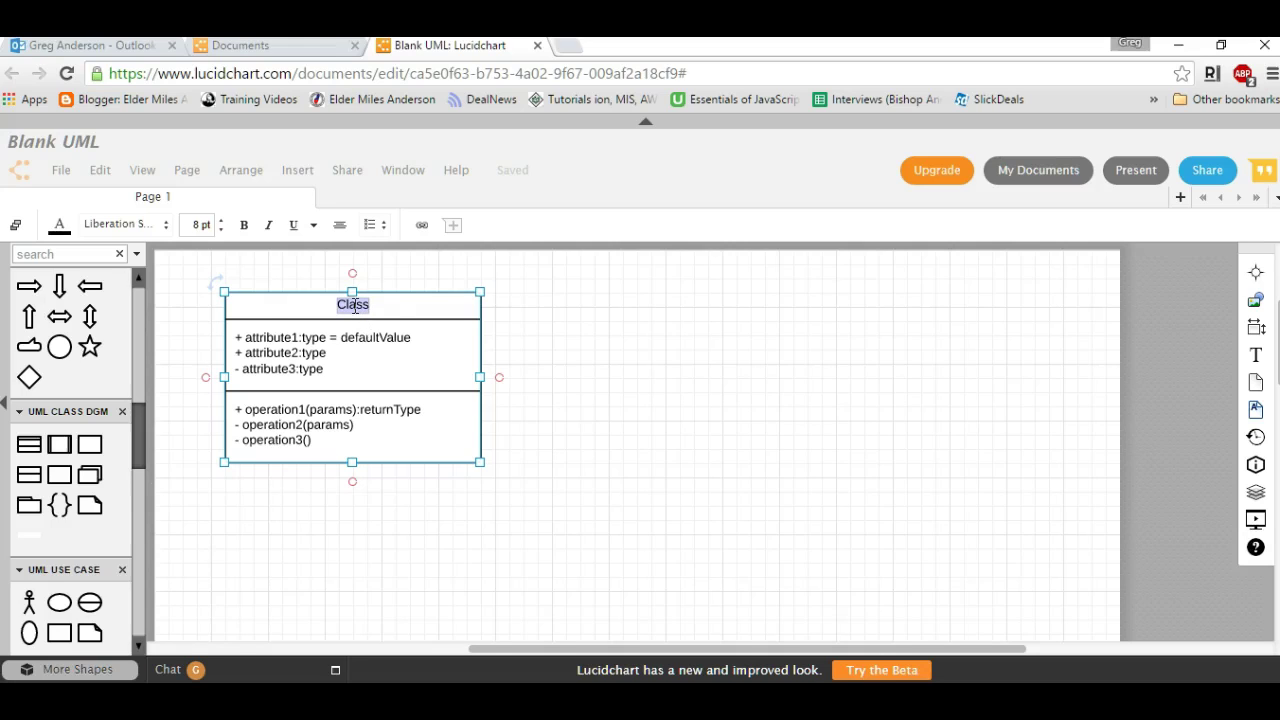
- Rename the class title to 'Team'
click(296, 390)
text(Team)
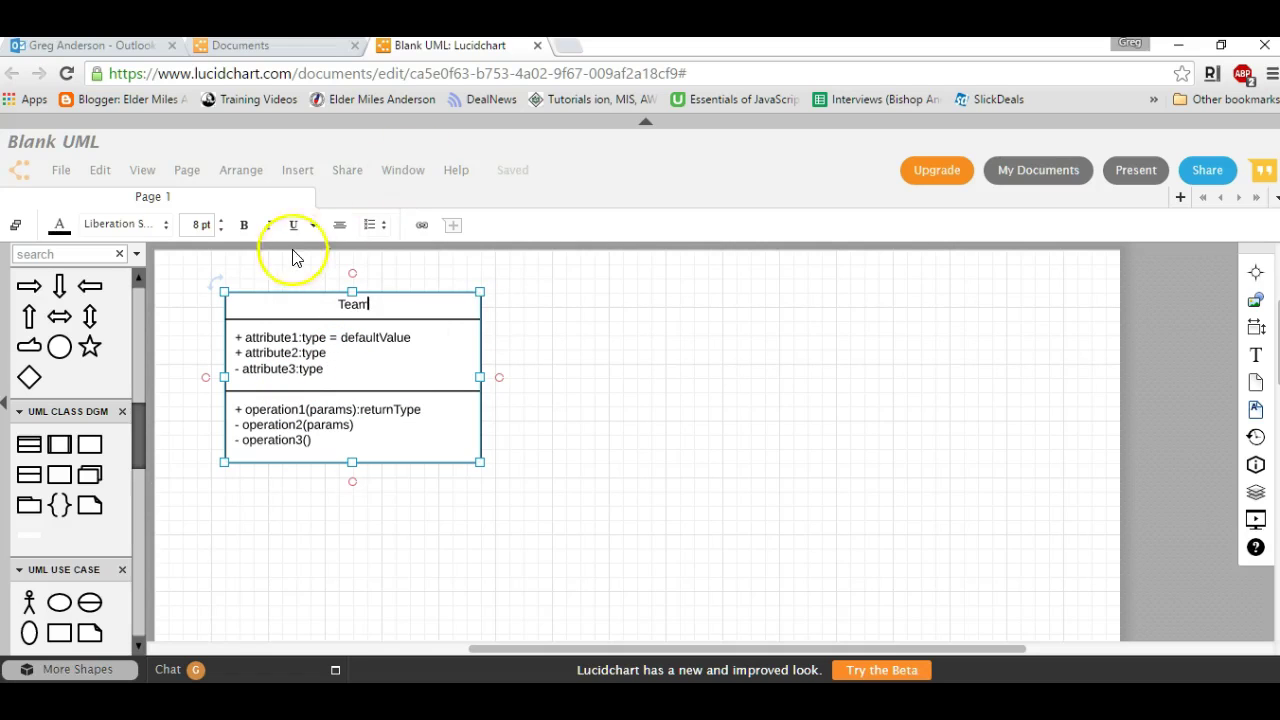
click(282, 352)
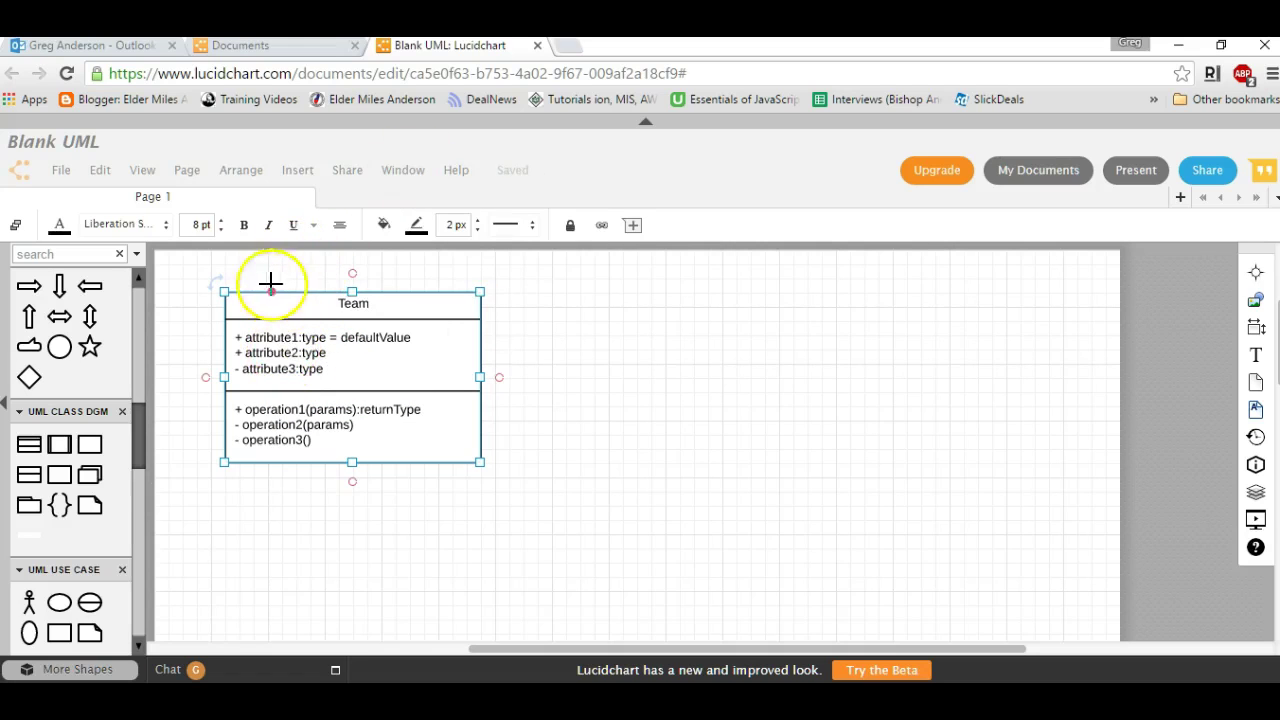
click(403, 306)
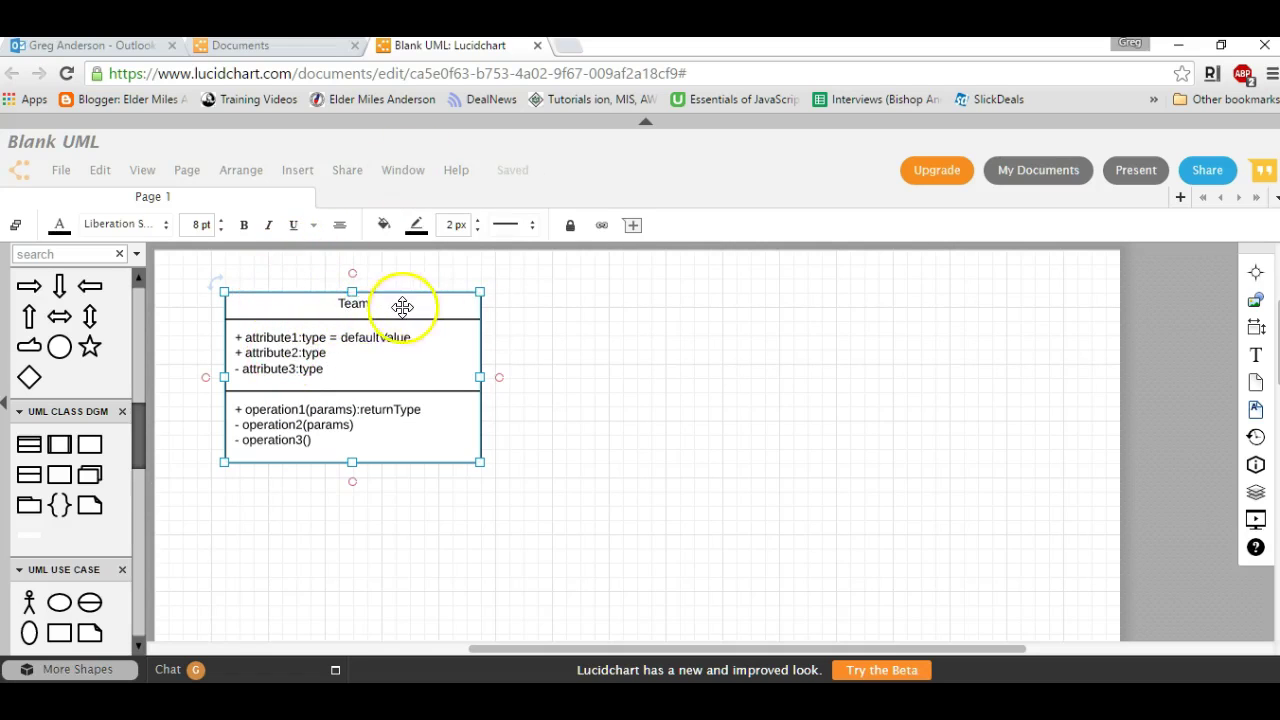
- Delete the three placeholder attribute lines from the Team class
right_click(271, 348)
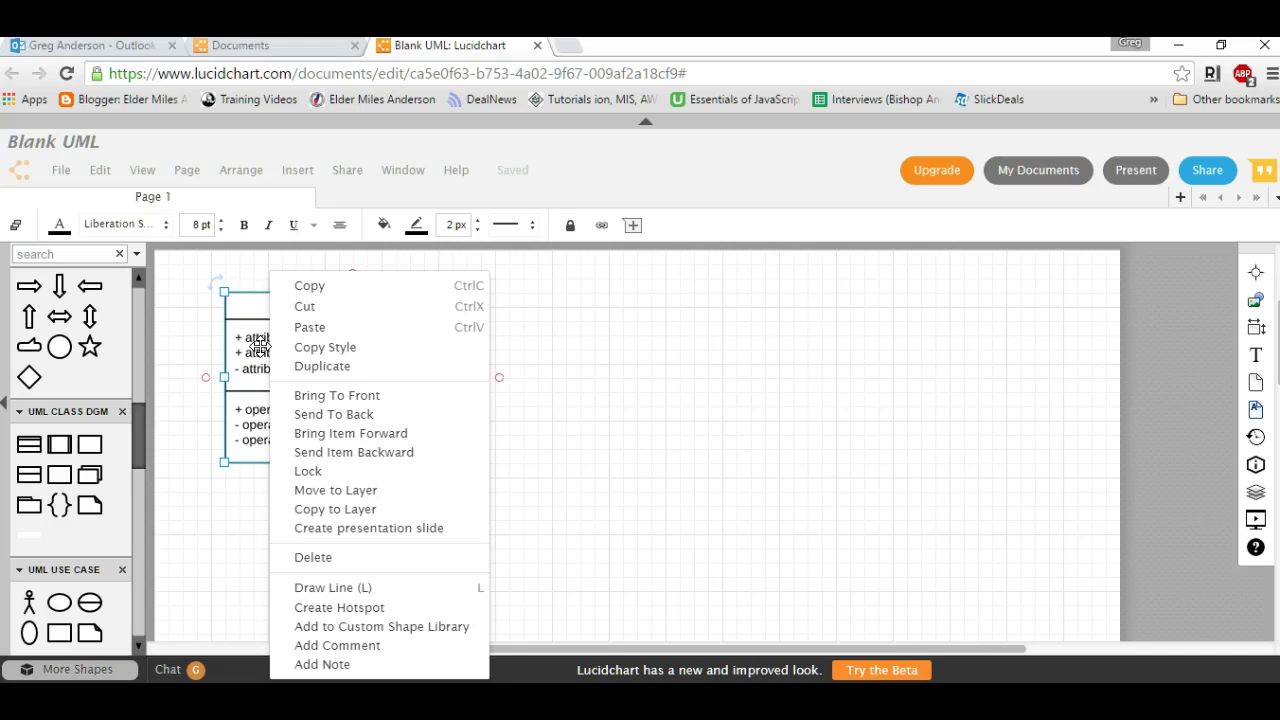
click(259, 345)
double_click(302, 350)
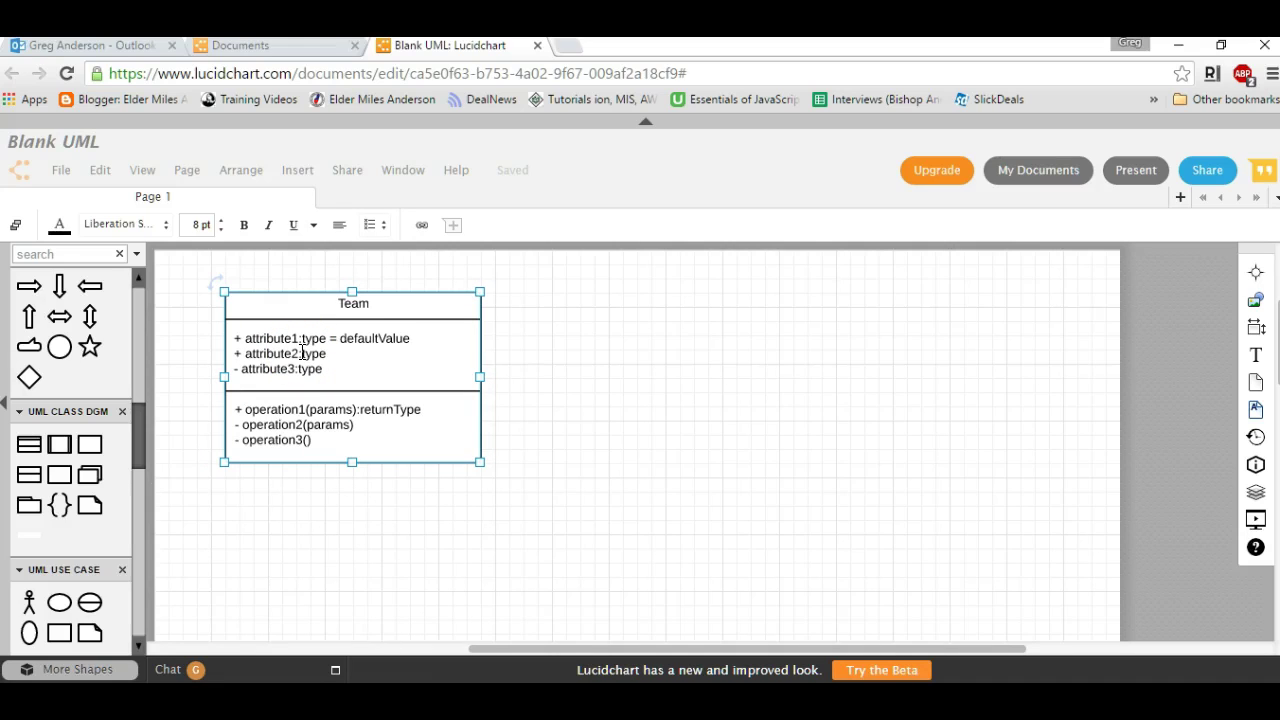
double_click(295, 350)
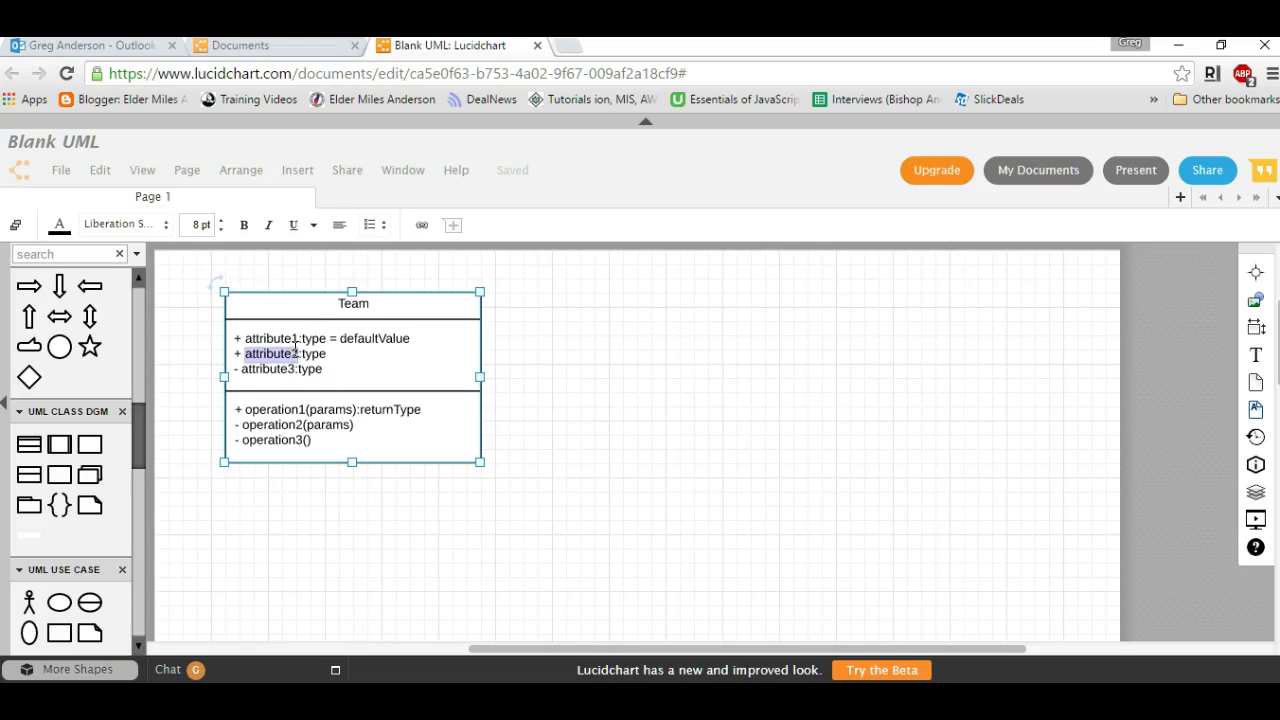
drag(323, 369, 235, 338)
key(BackSpace)
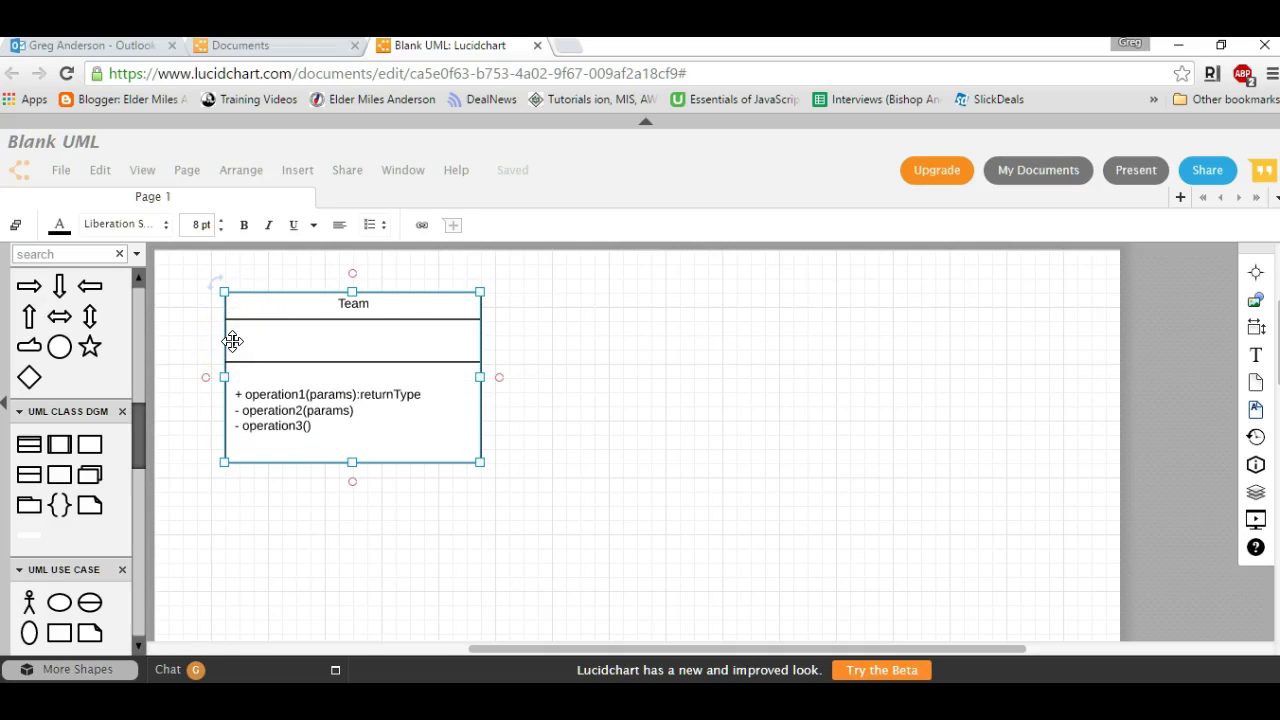
click(286, 343)
- Enter Team's attributes '+teamName : String' and '- mascot : String' on separate lines
click(340, 346)
text(+teamName)
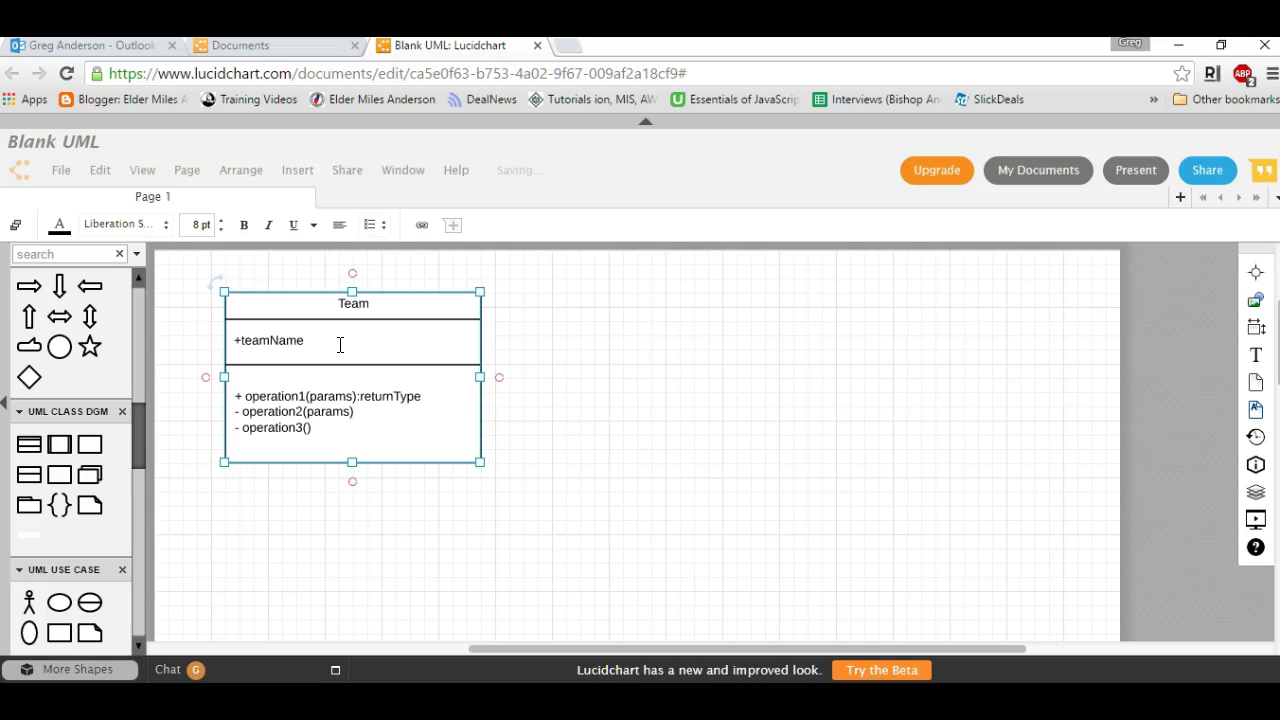
text( : String)
key(Return)
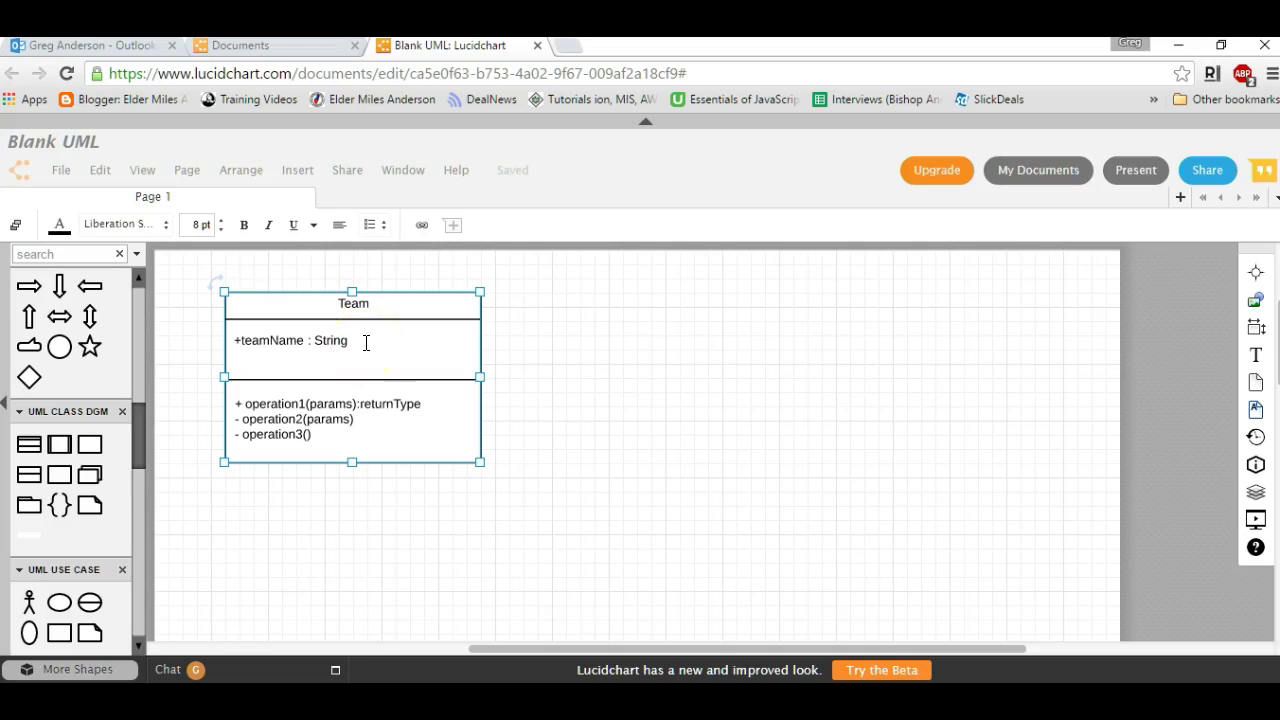
text(-)
text( mascot)
key(BackSpace)
text(cot : String)
- Clear the three placeholder operation lines from the Team class
click(300, 434)
click(300, 434)
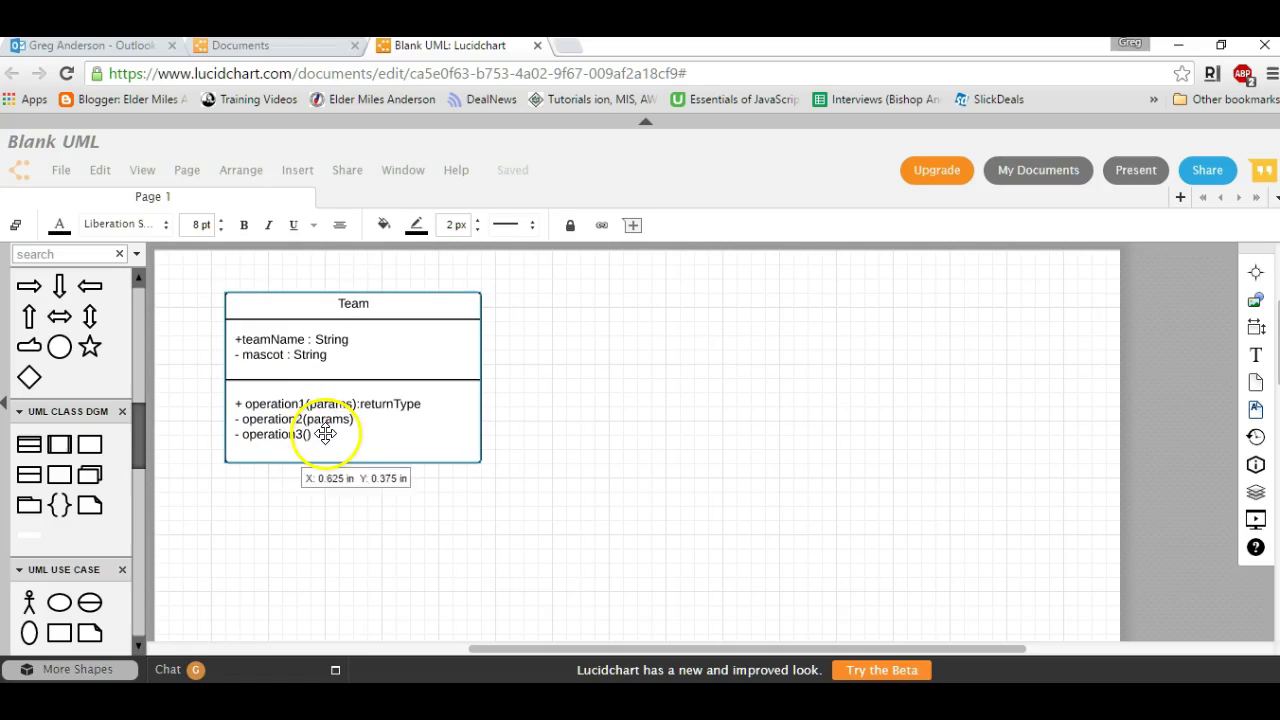
double_click(283, 432)
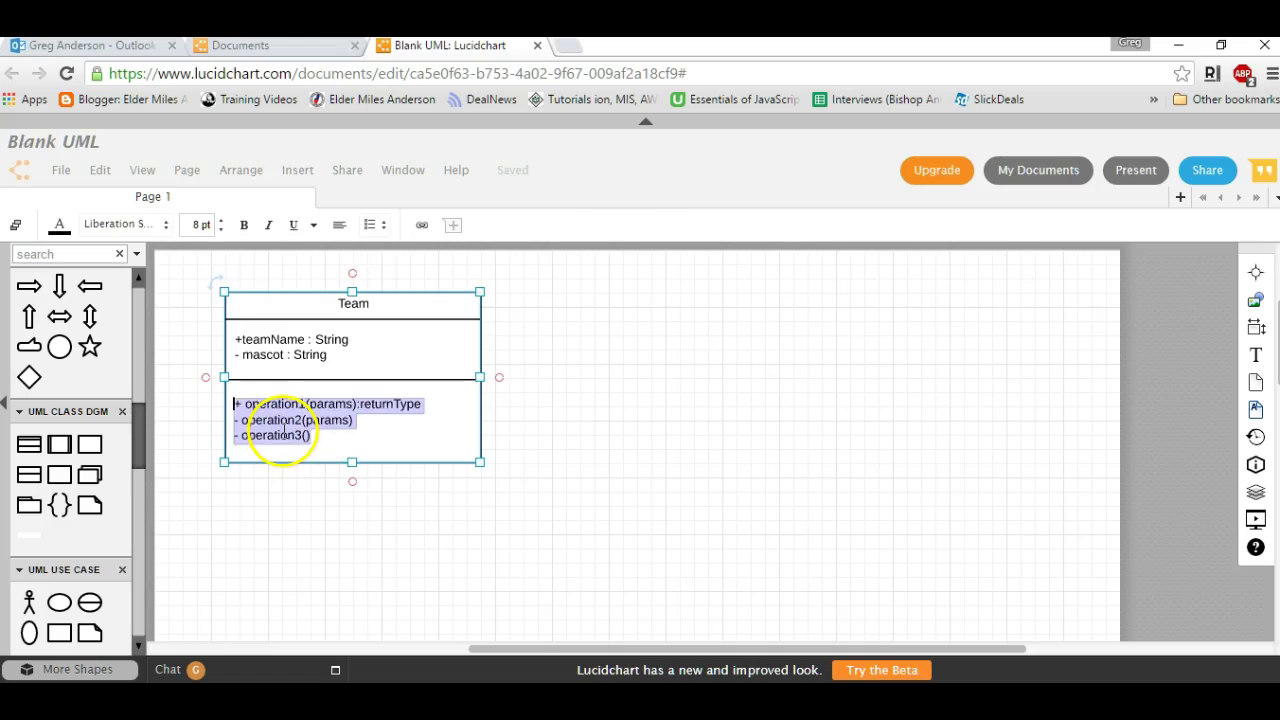
click(285, 434)
double_click(285, 435)
drag(314, 435, 244, 405)
key(BackSpace)
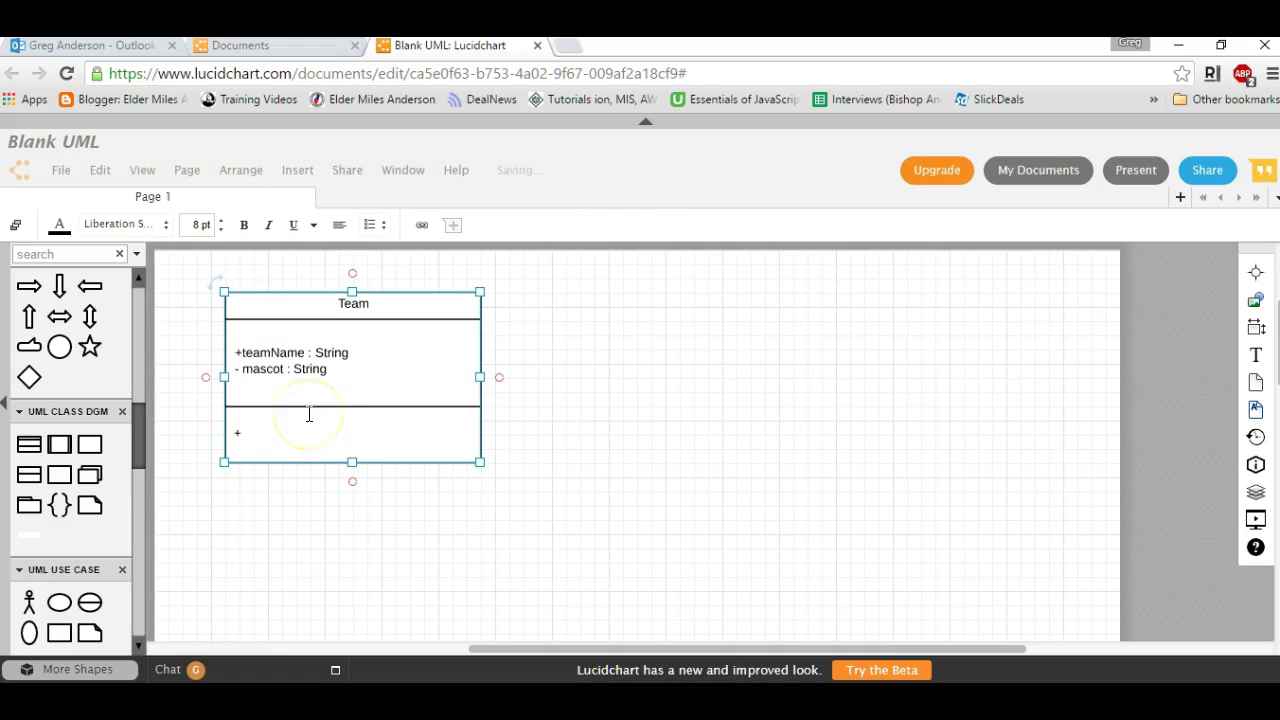
key(BackSpace)
key(BackSpace)
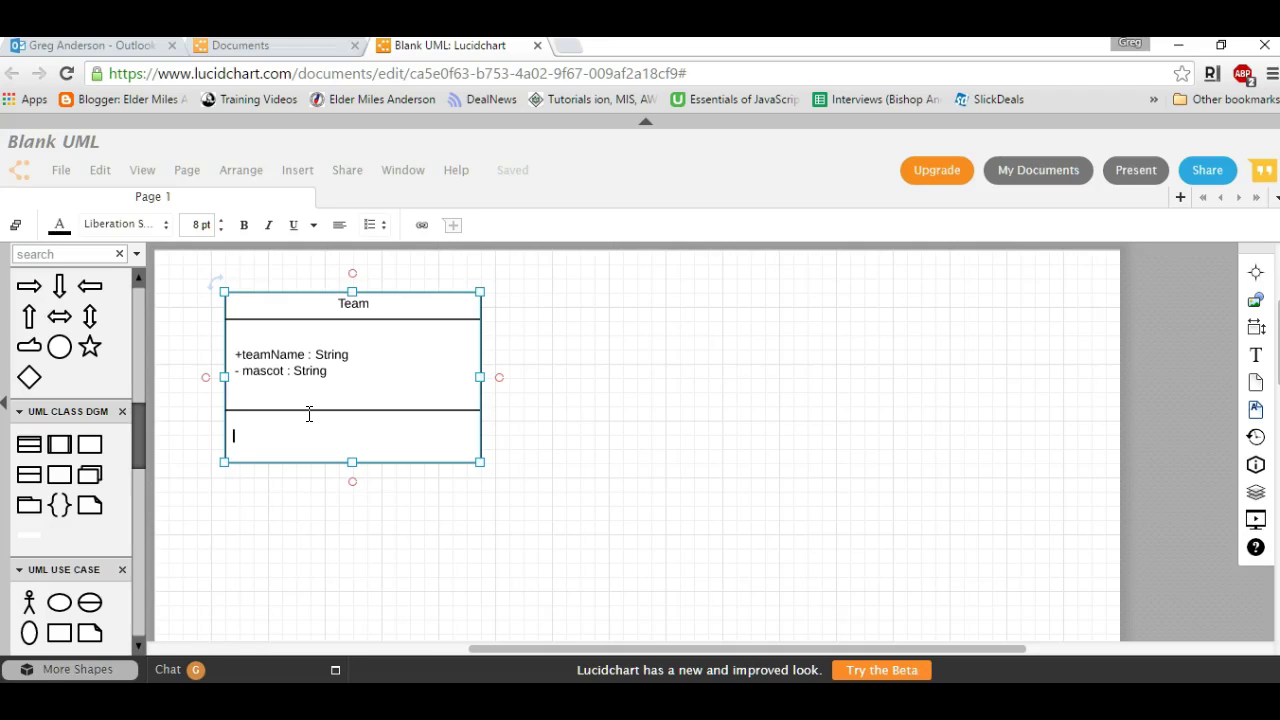
- Add operations '+ getMascot() : String' and '+ setMascot( sName : String) : void', fixing the getMascot typo
text(+)
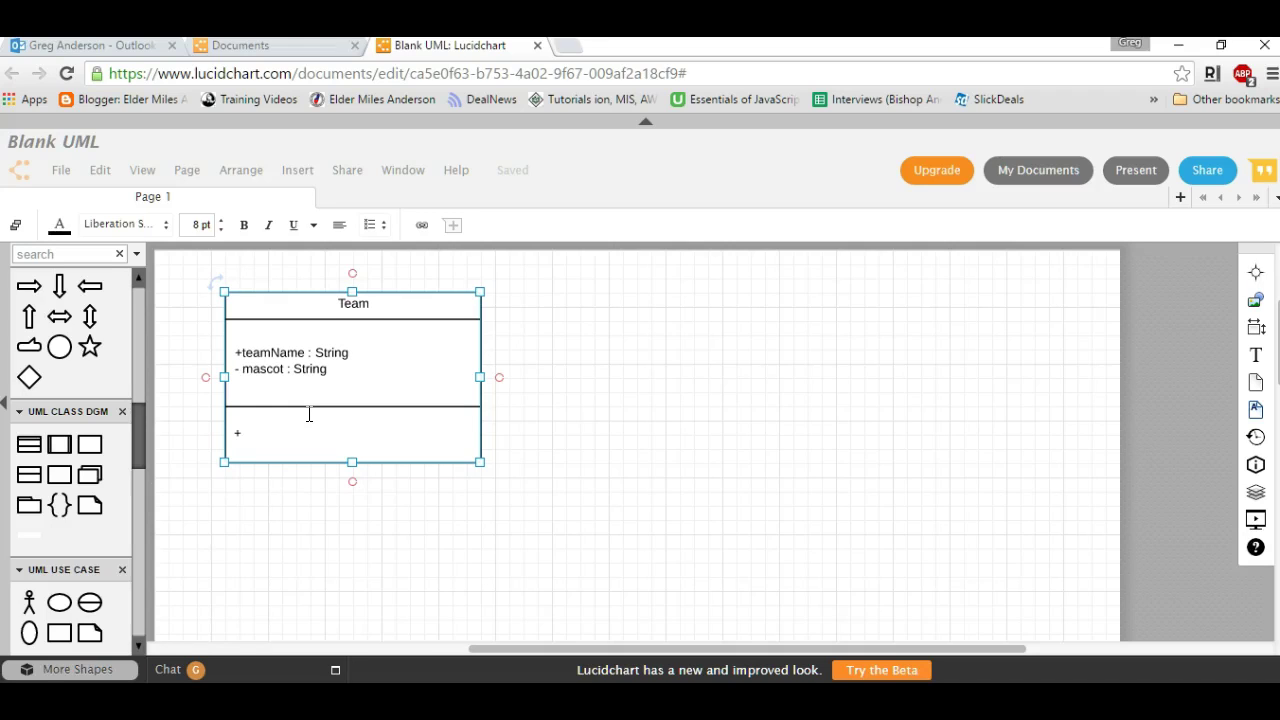
text( getMascot)
text(t)
text(())
text( : Strin)
text(g)
click(357, 432)
click(311, 436)
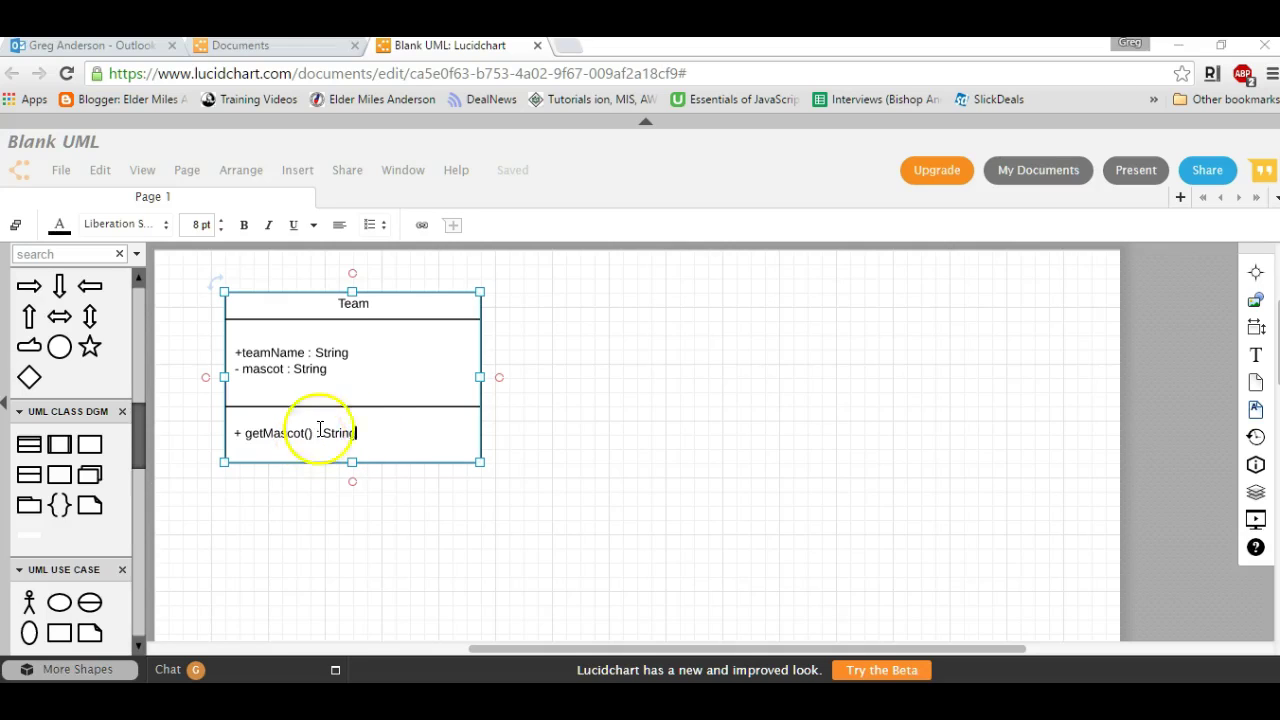
click(375, 430)
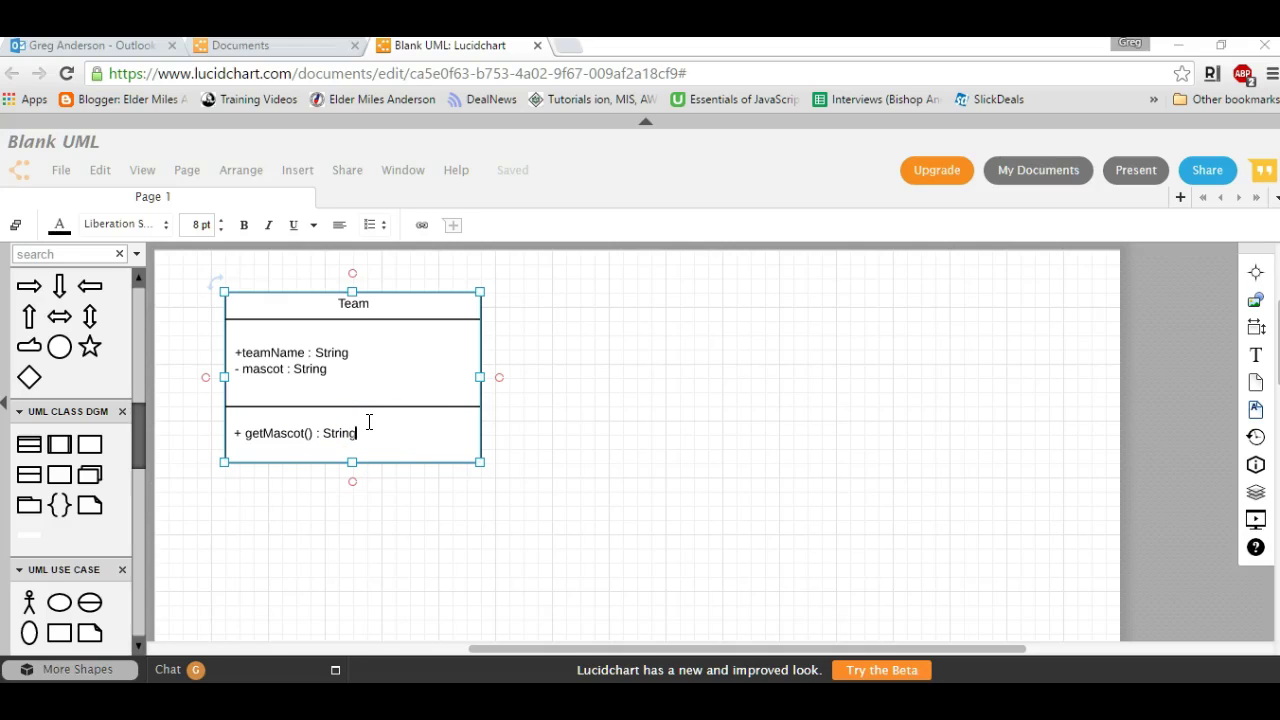
click(370, 428)
key(Escape)
text(+)
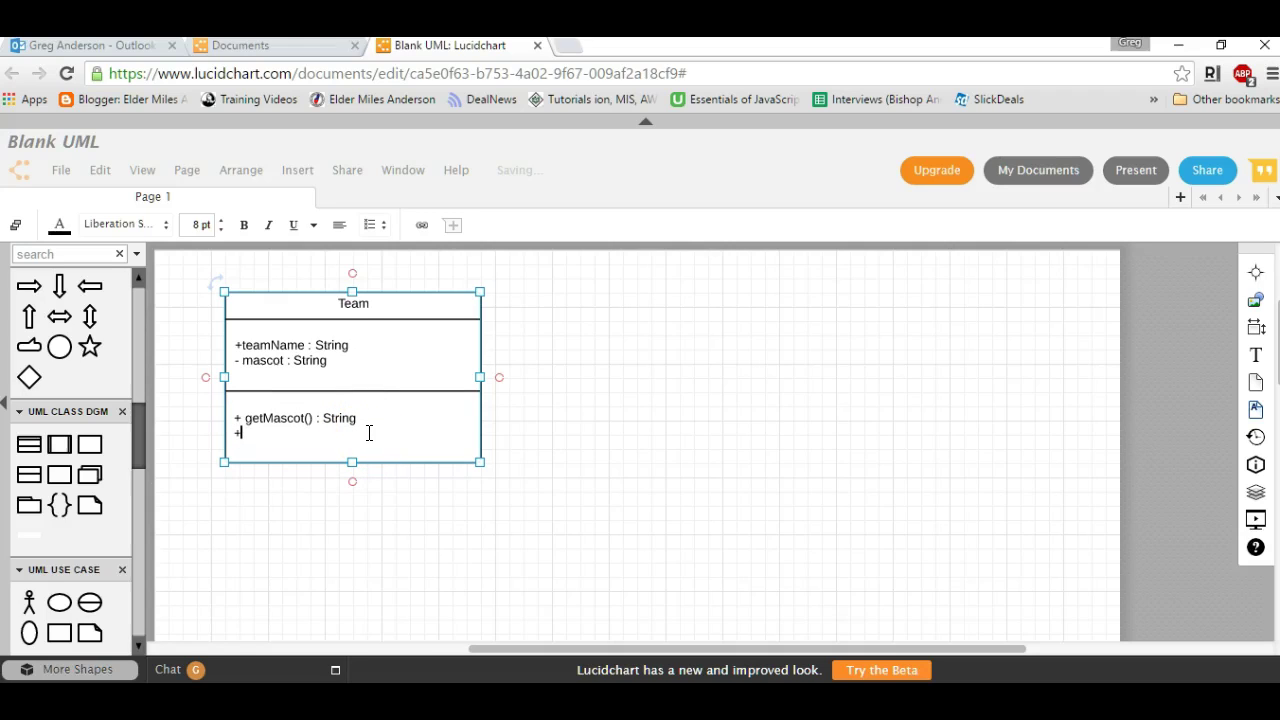
text( setMascot( sName : String) : void)
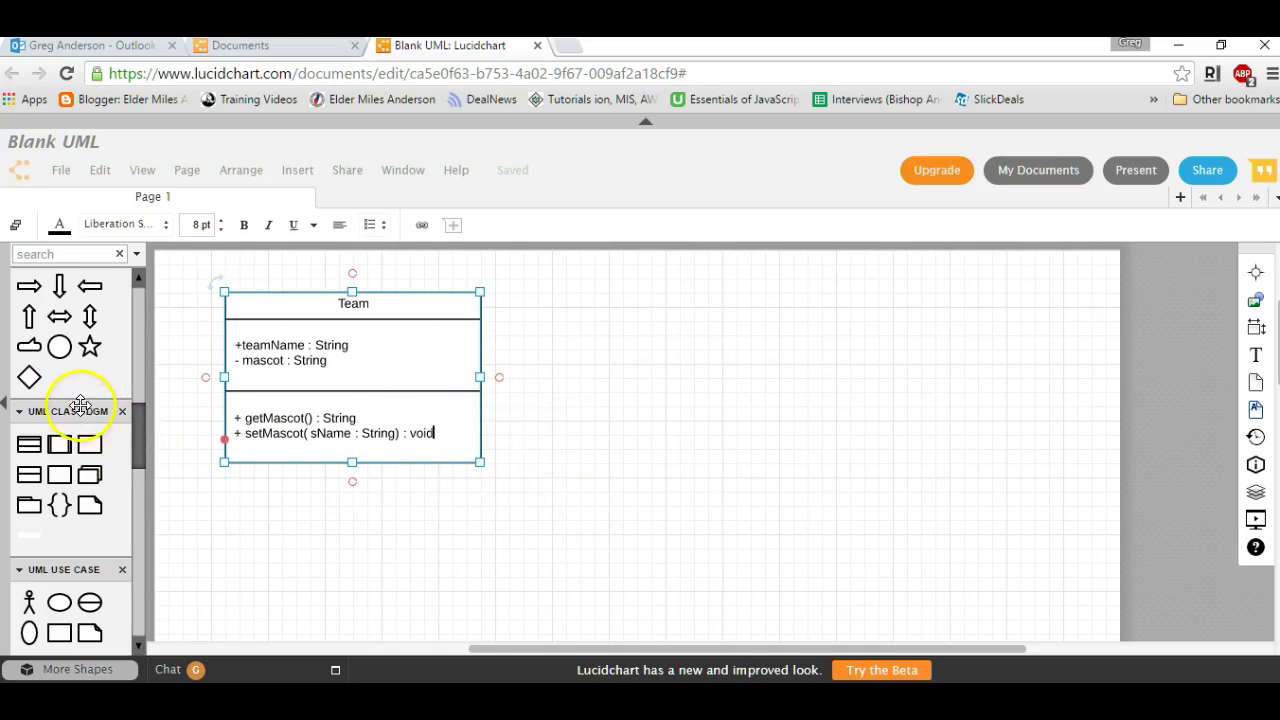
- Add a second class right of Team and name it 'SoccerTeam'
mouse_move(30, 450)
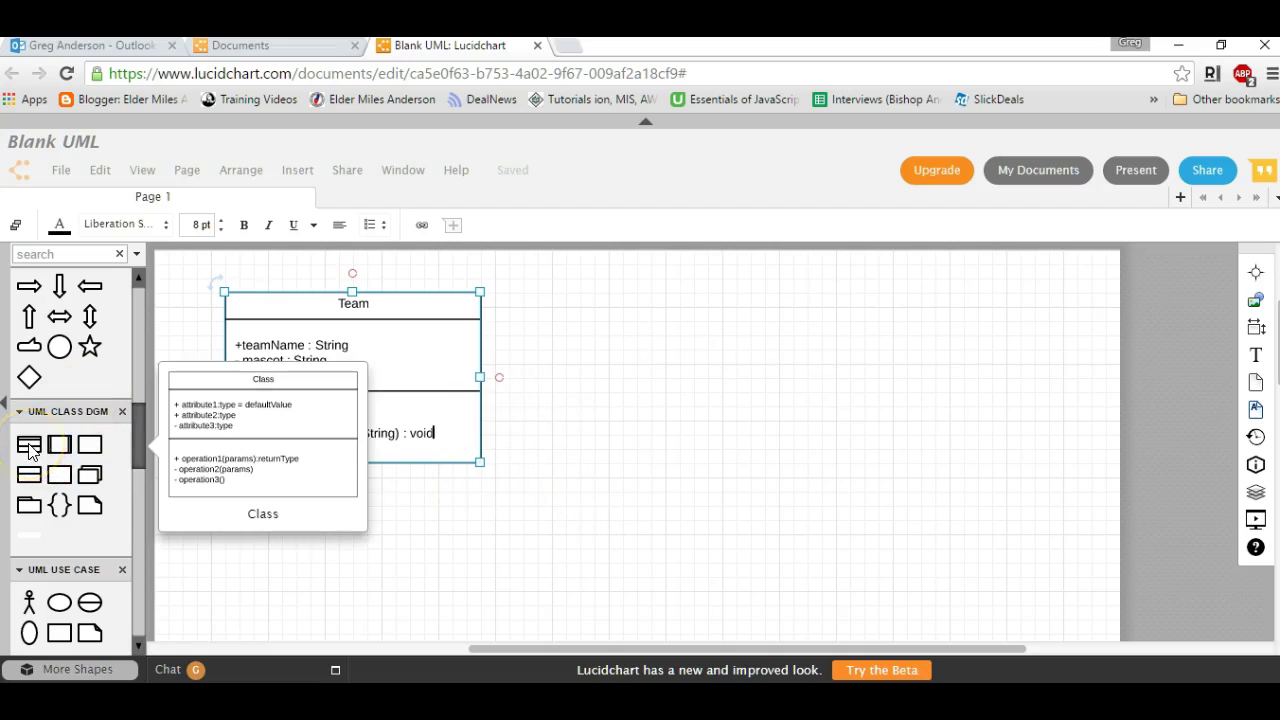
drag(30, 450, 750, 335)
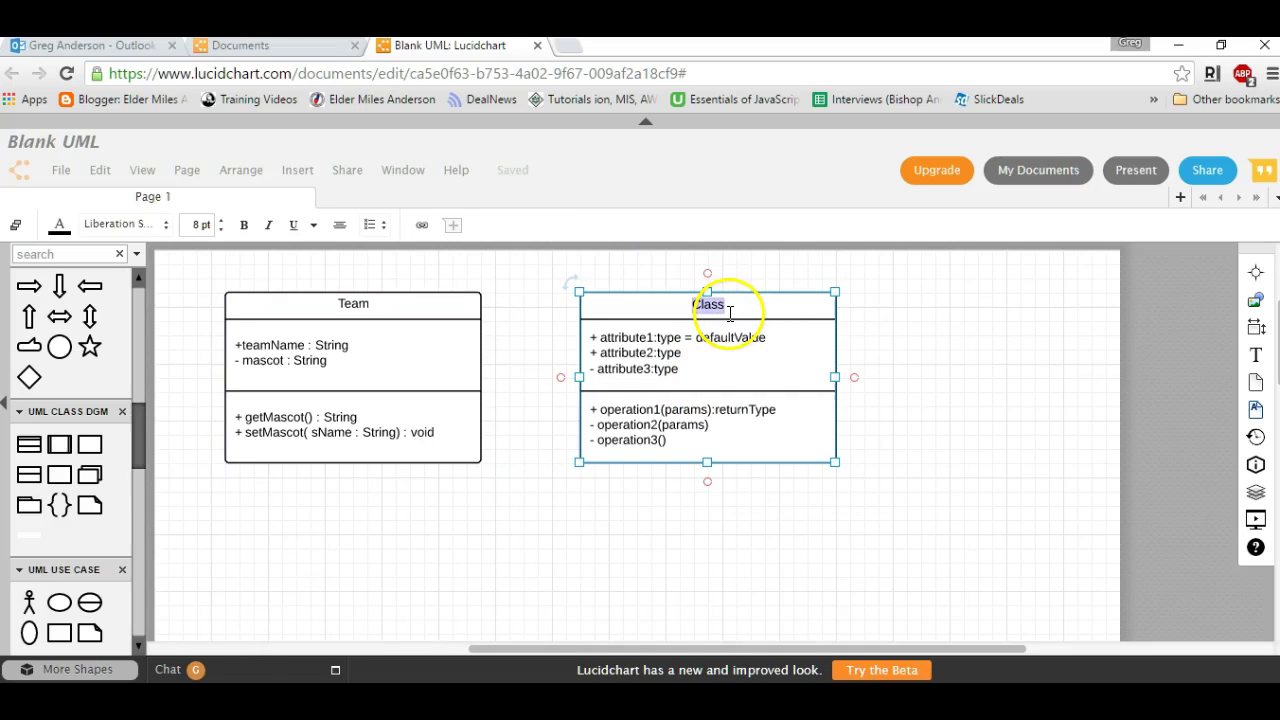
double_click(727, 304)
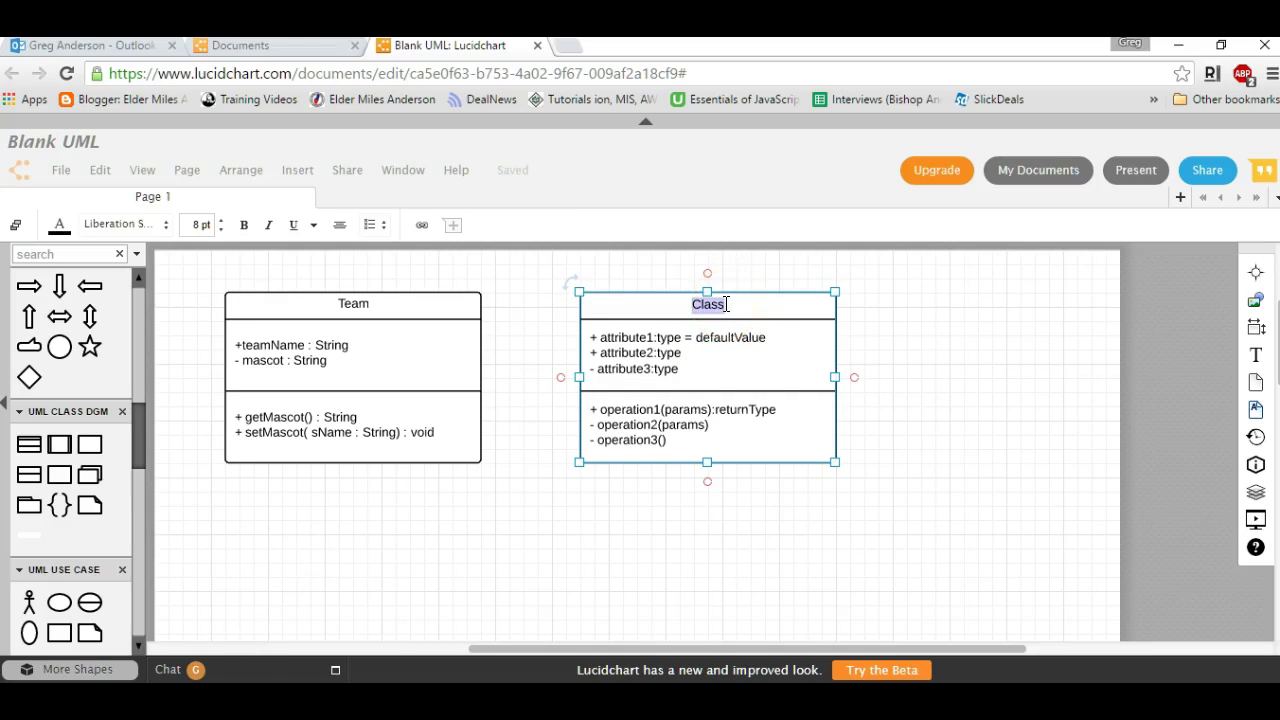
drag(697, 304, 740, 301)
text(SoccerTeam)
click(726, 303)
click(634, 360)
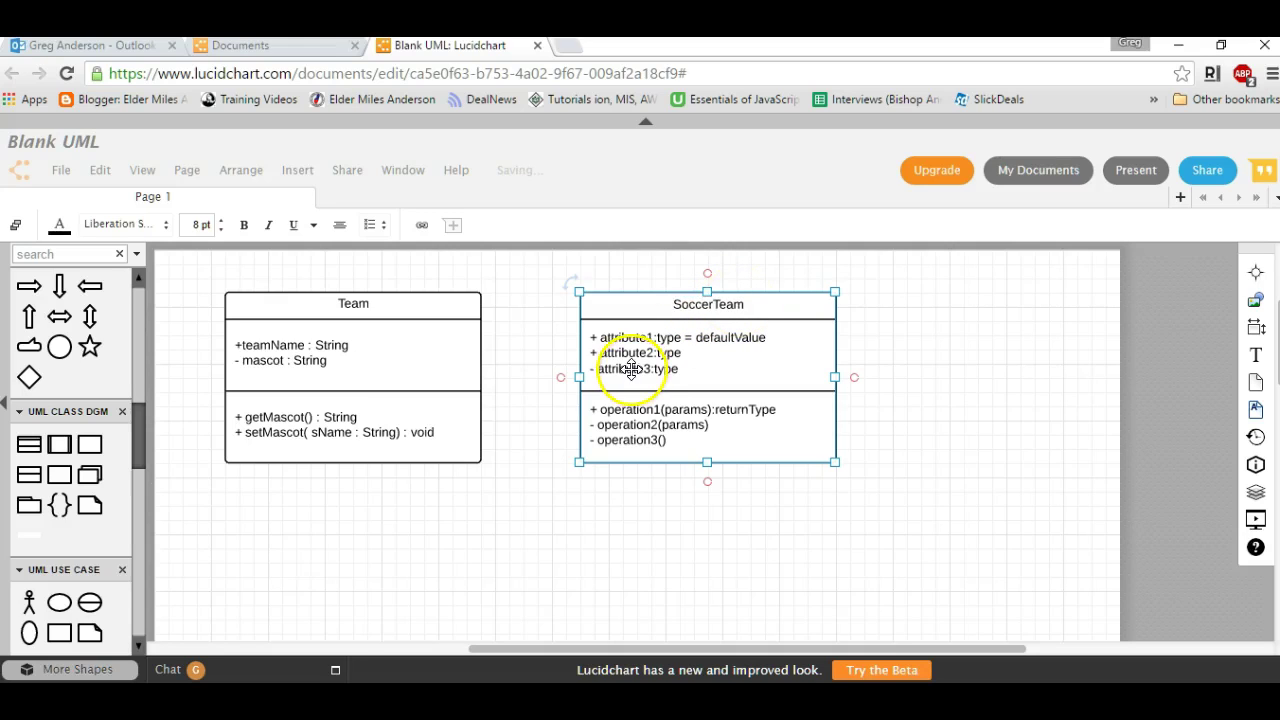
- Give SoccerTeam attributes '+ wins : int' and '+ losses : int' and delete its placeholder operations
double_click(640, 345)
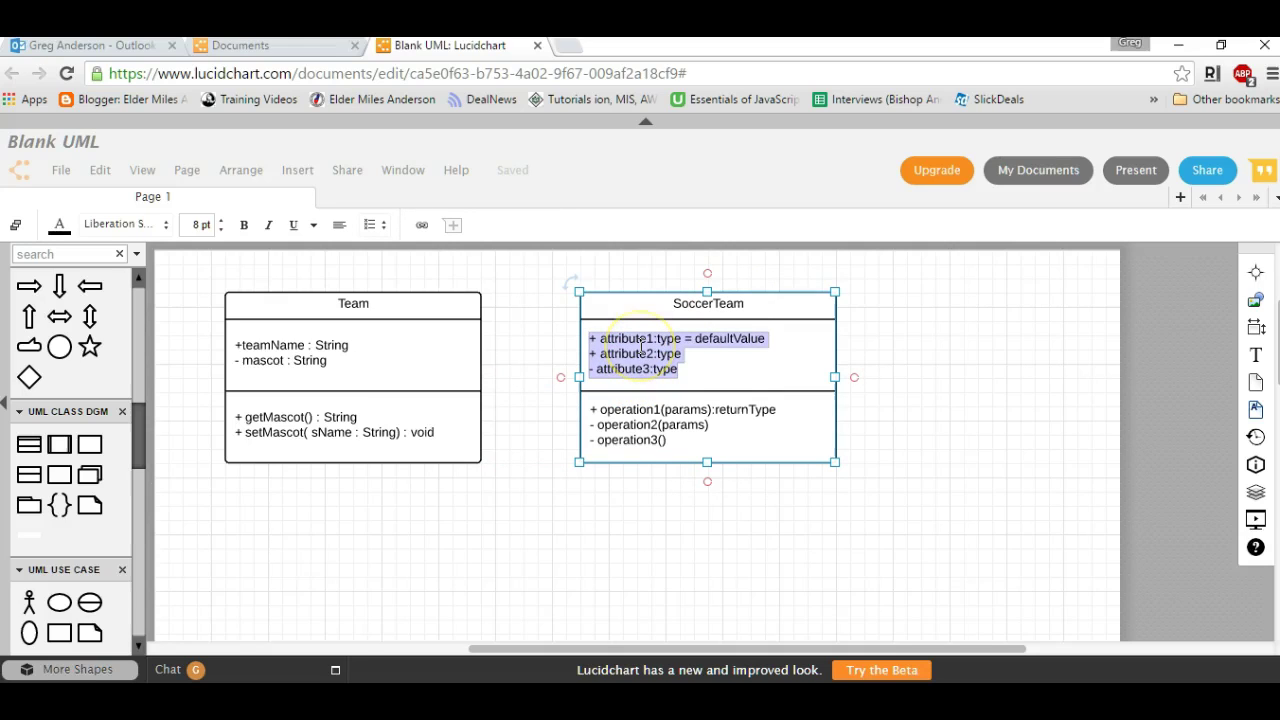
key(BackSpace)
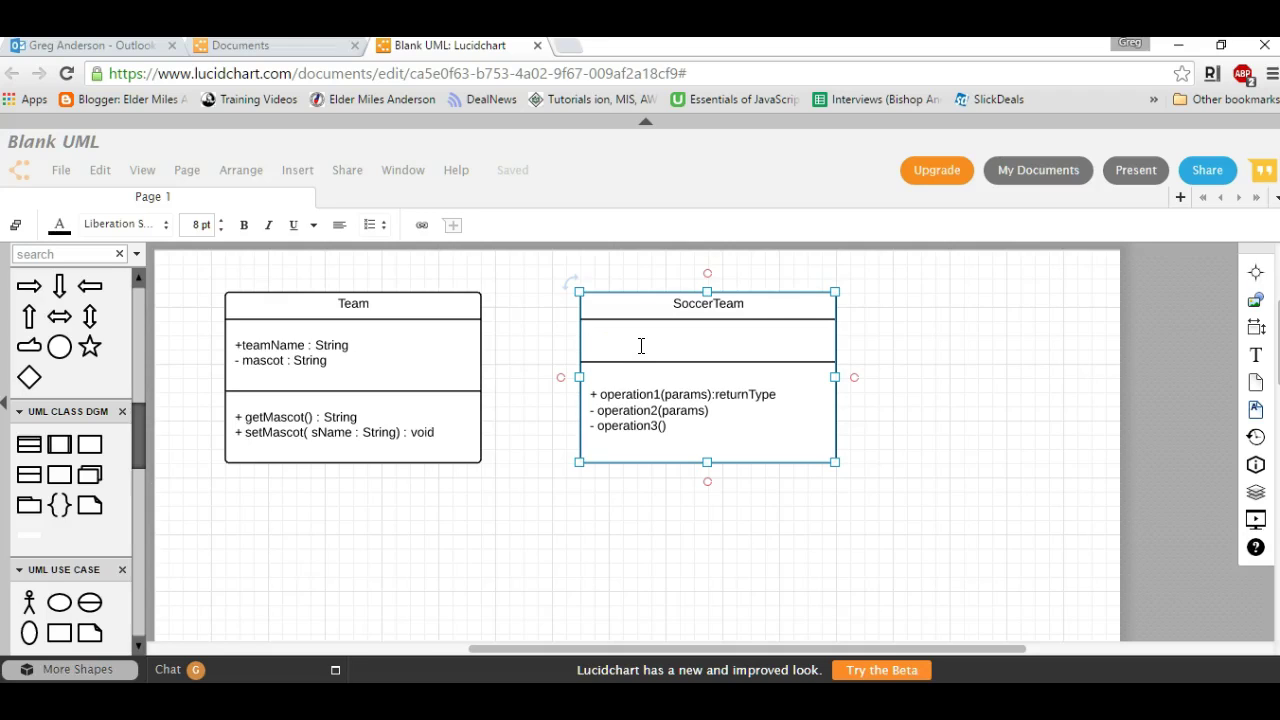
text(+)
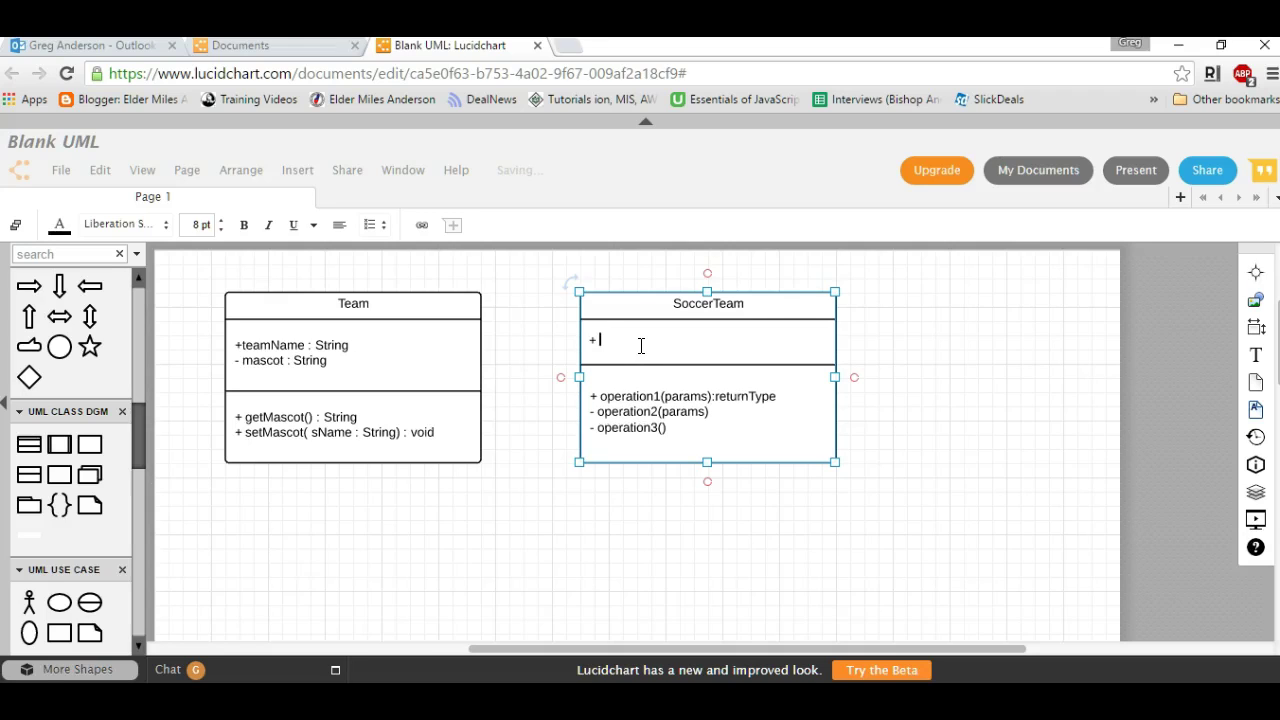
text( wins : int)
key(Return)
text(+)
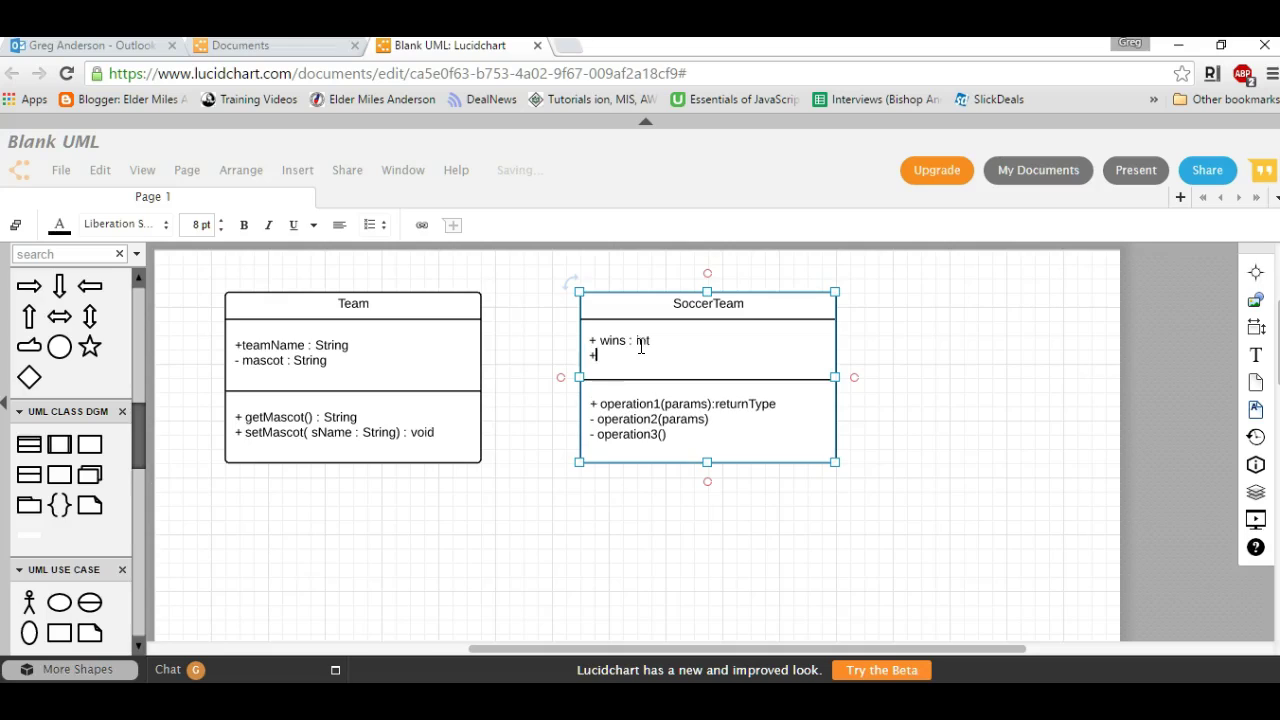
text( losses : int)
click(651, 434)
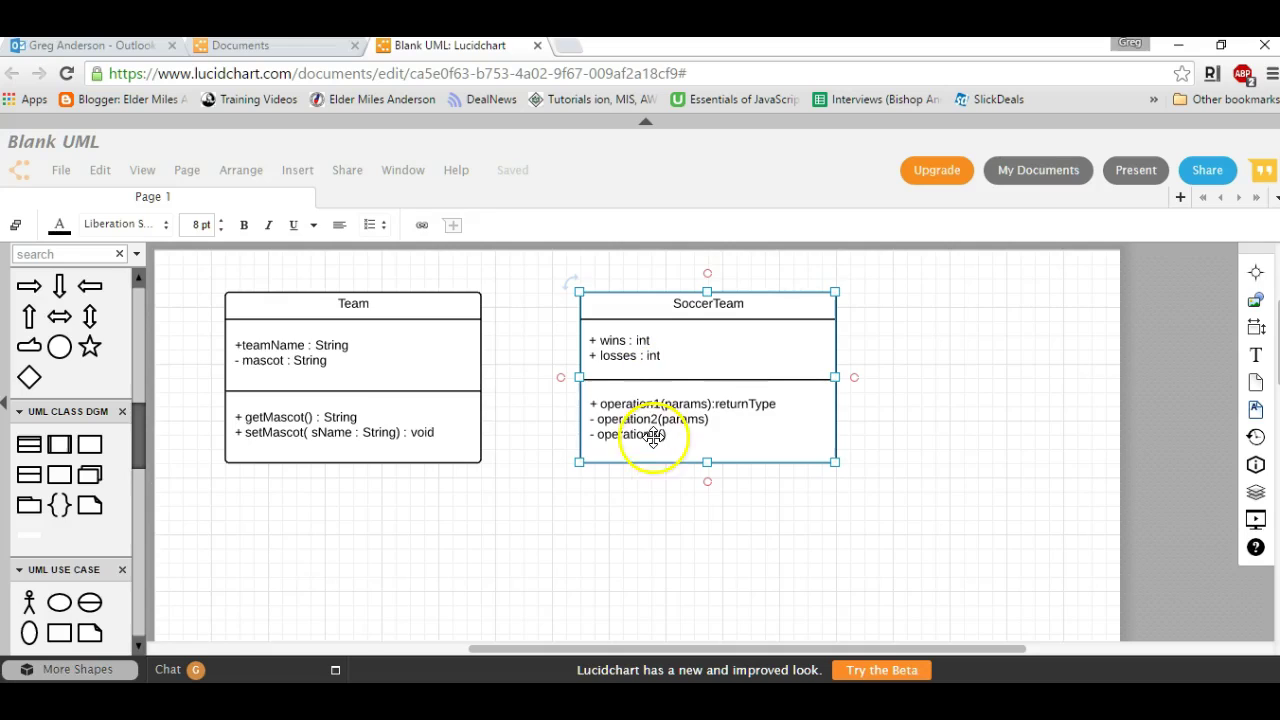
click(628, 420)
key(Delete)
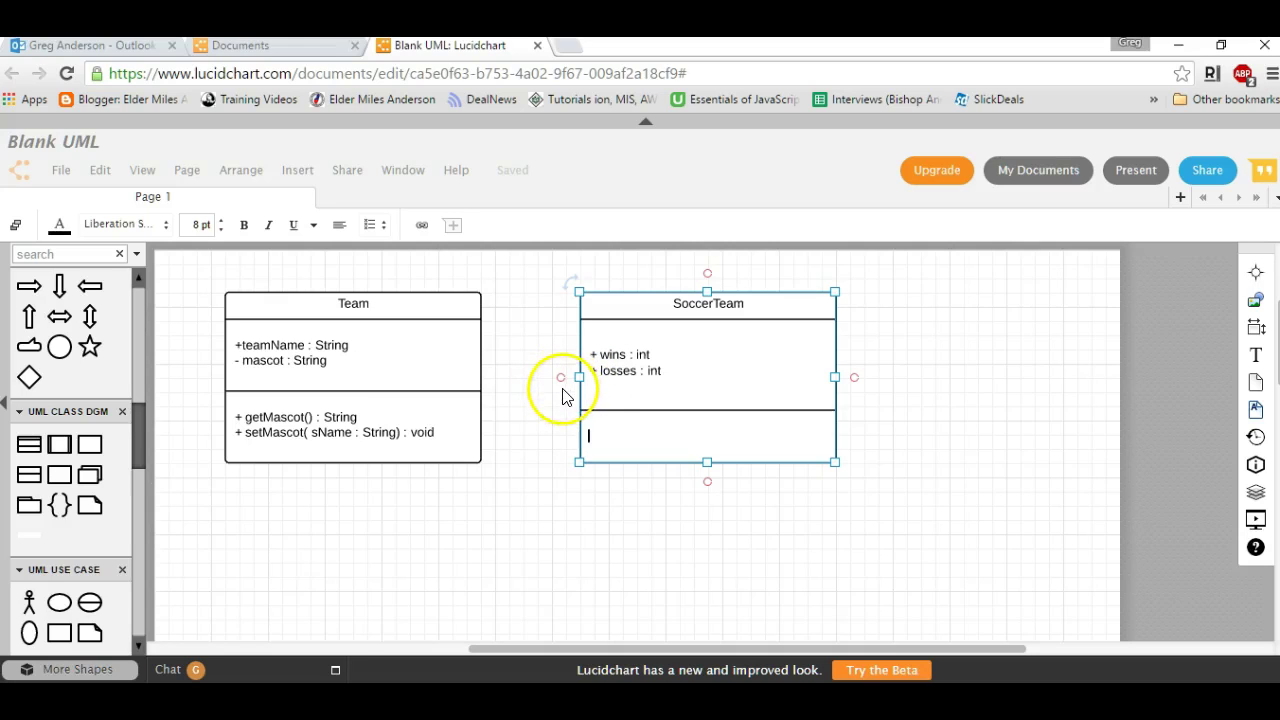
- Draw a line from SoccerTeam to Team ending in a hollow triangle arrowhead at Team
drag(560, 377, 482, 377)
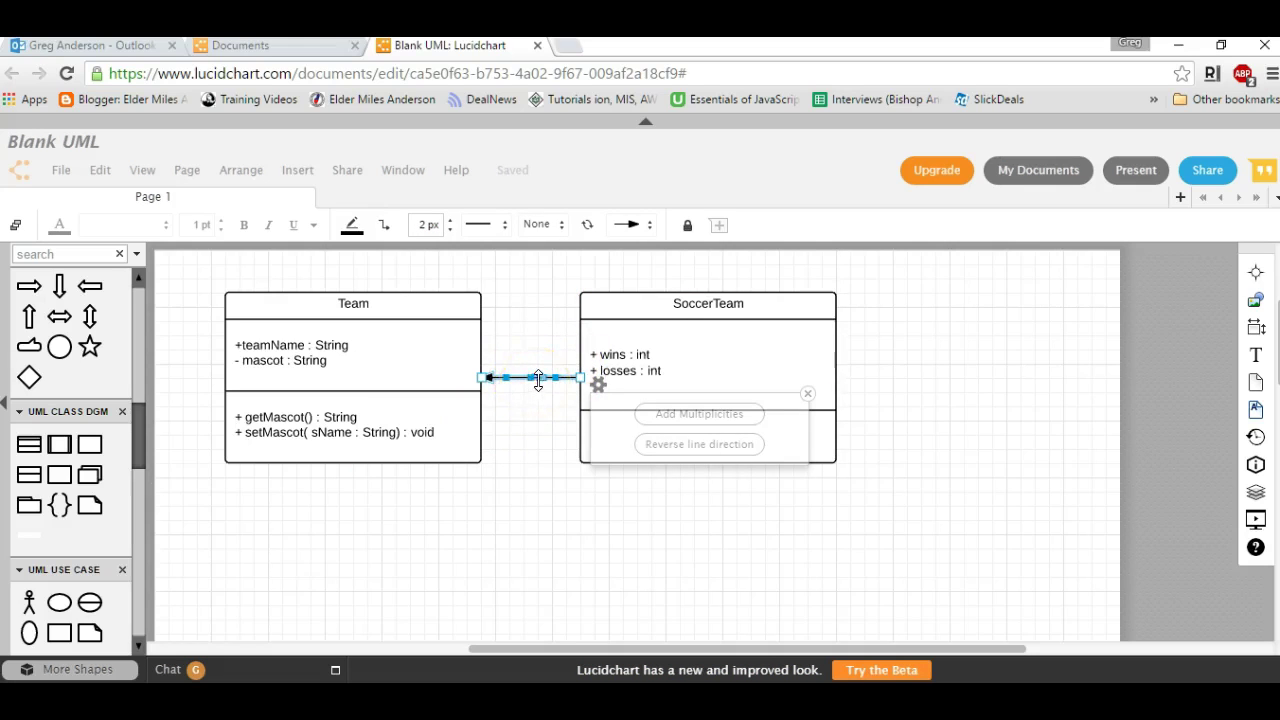
click(651, 231)
click(654, 233)
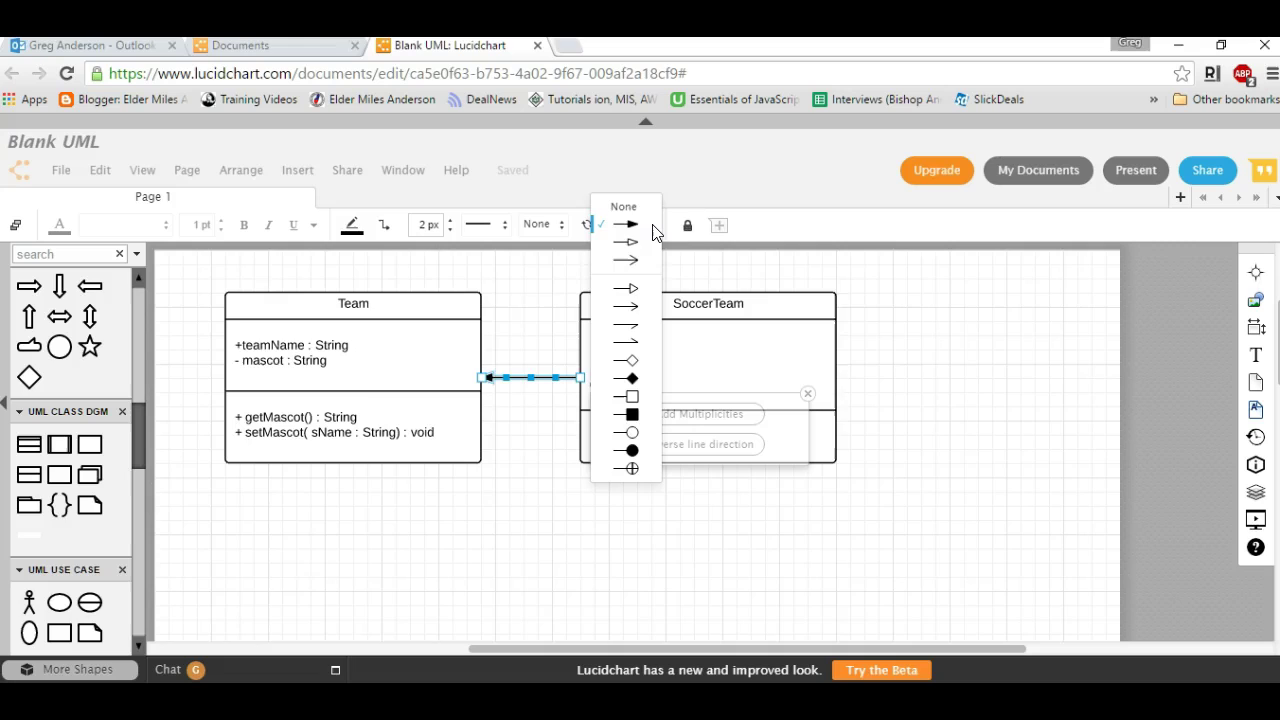
click(625, 289)
click(533, 333)
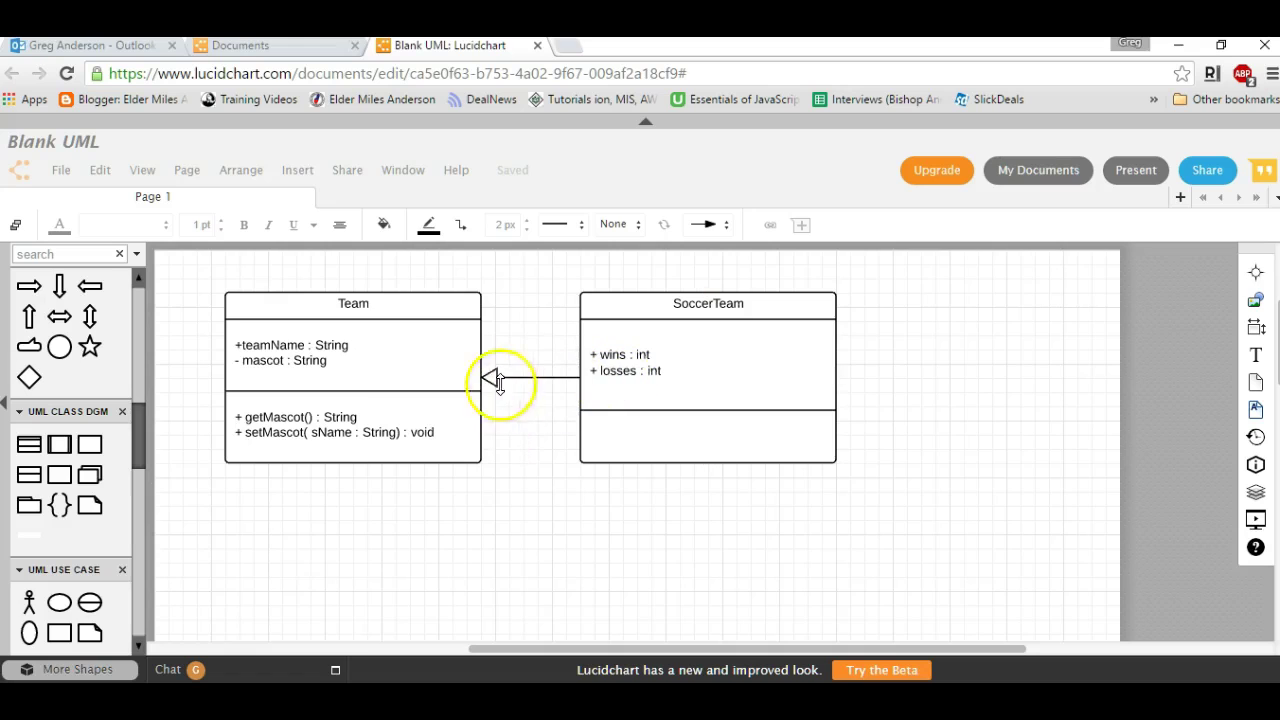
click(455, 378)
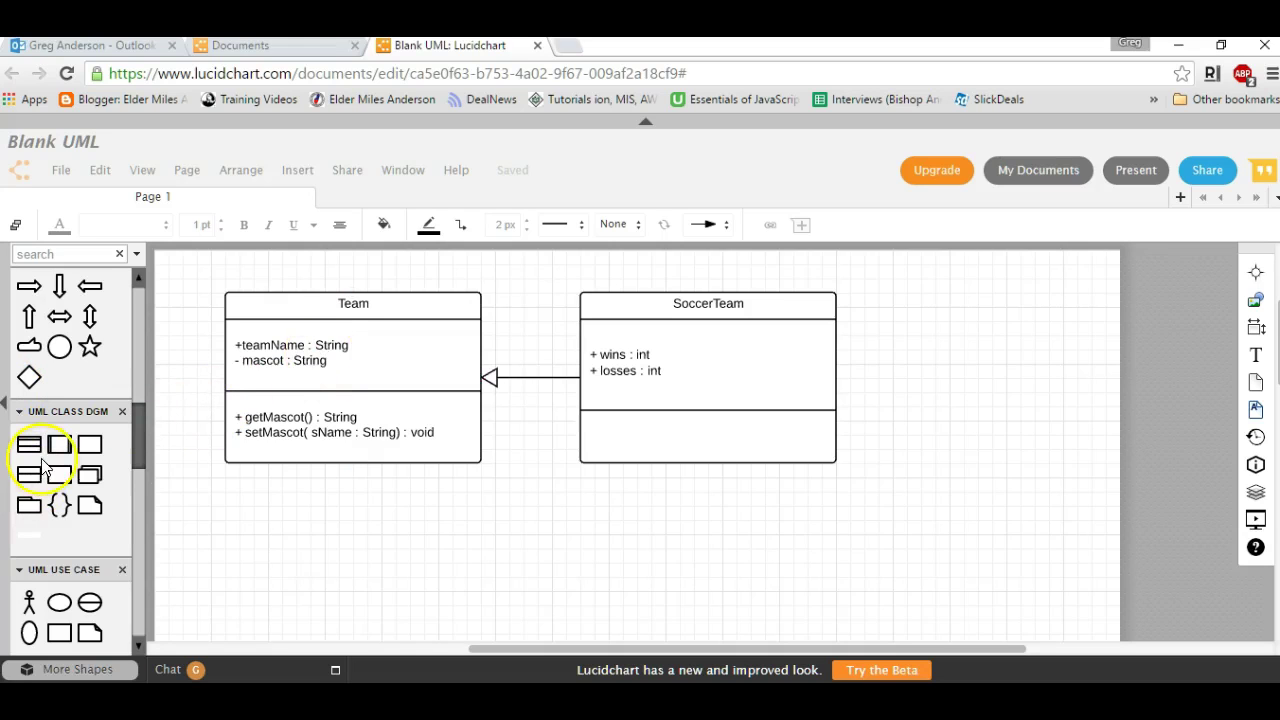
- Add a third class below the others and name it 'Game'
drag(30, 445, 643, 594)
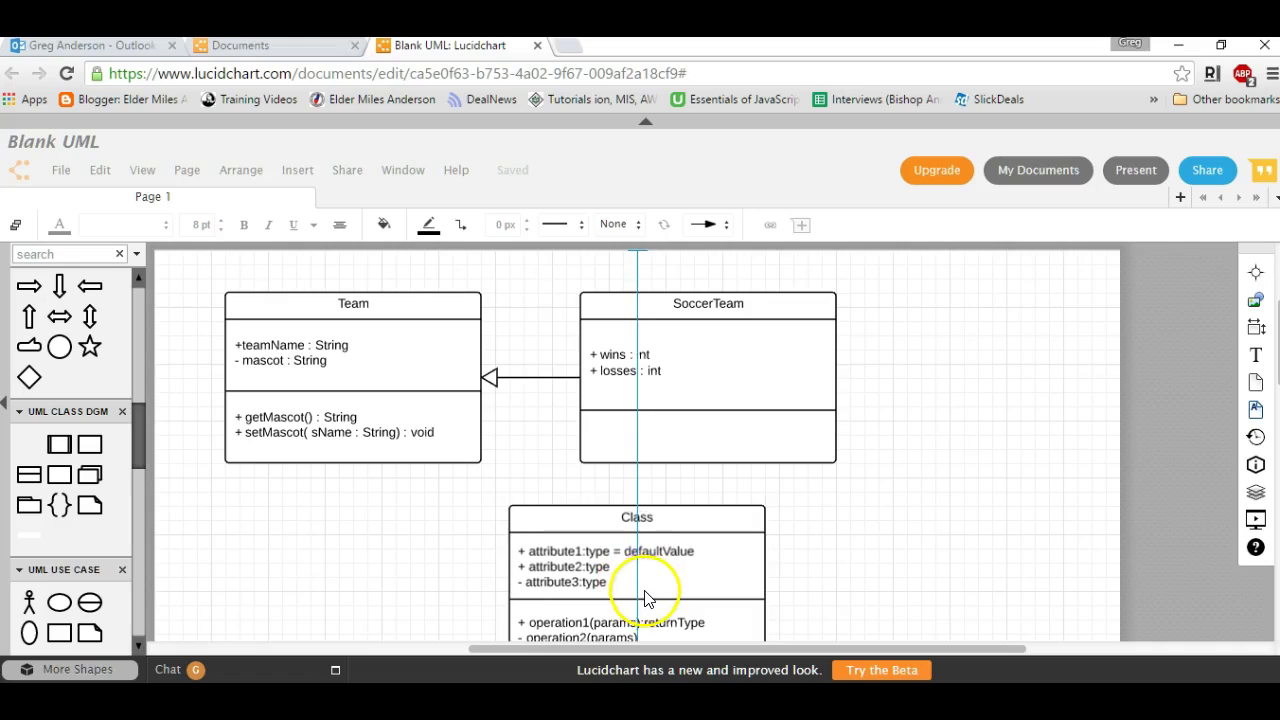
drag(645, 598, 651, 591)
key(Return)
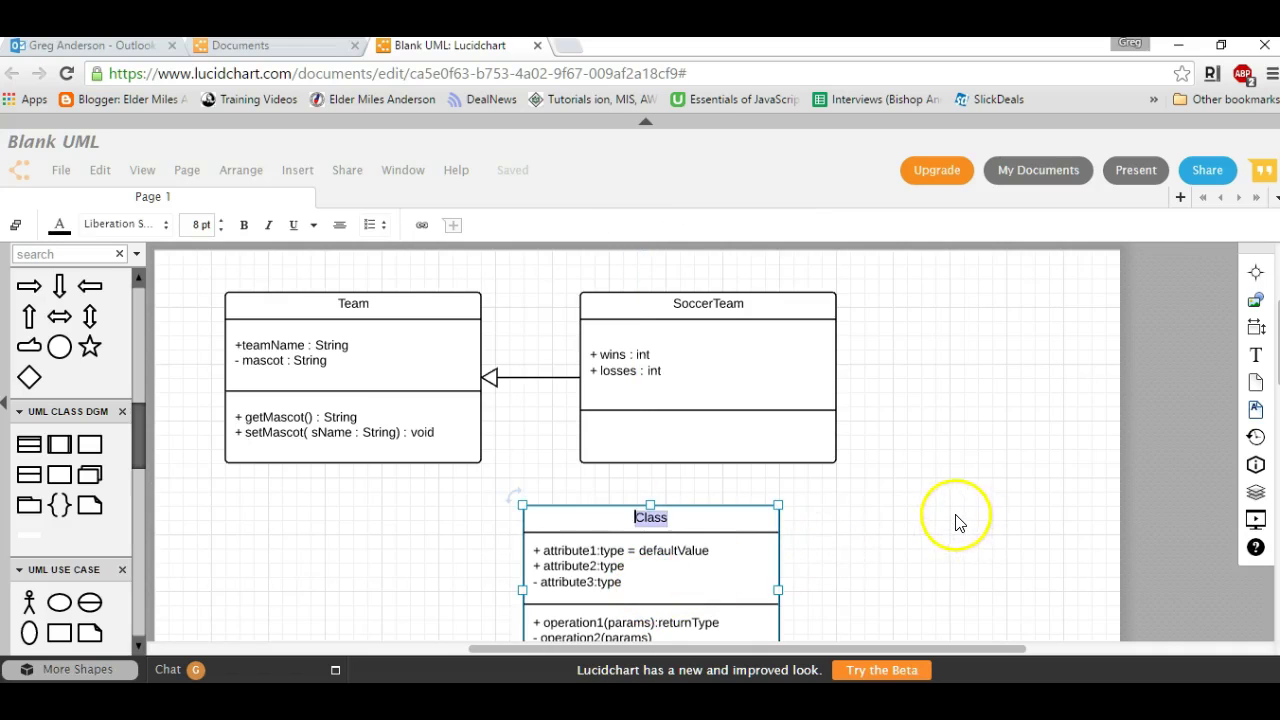
scroll(955, 522, down, 1)
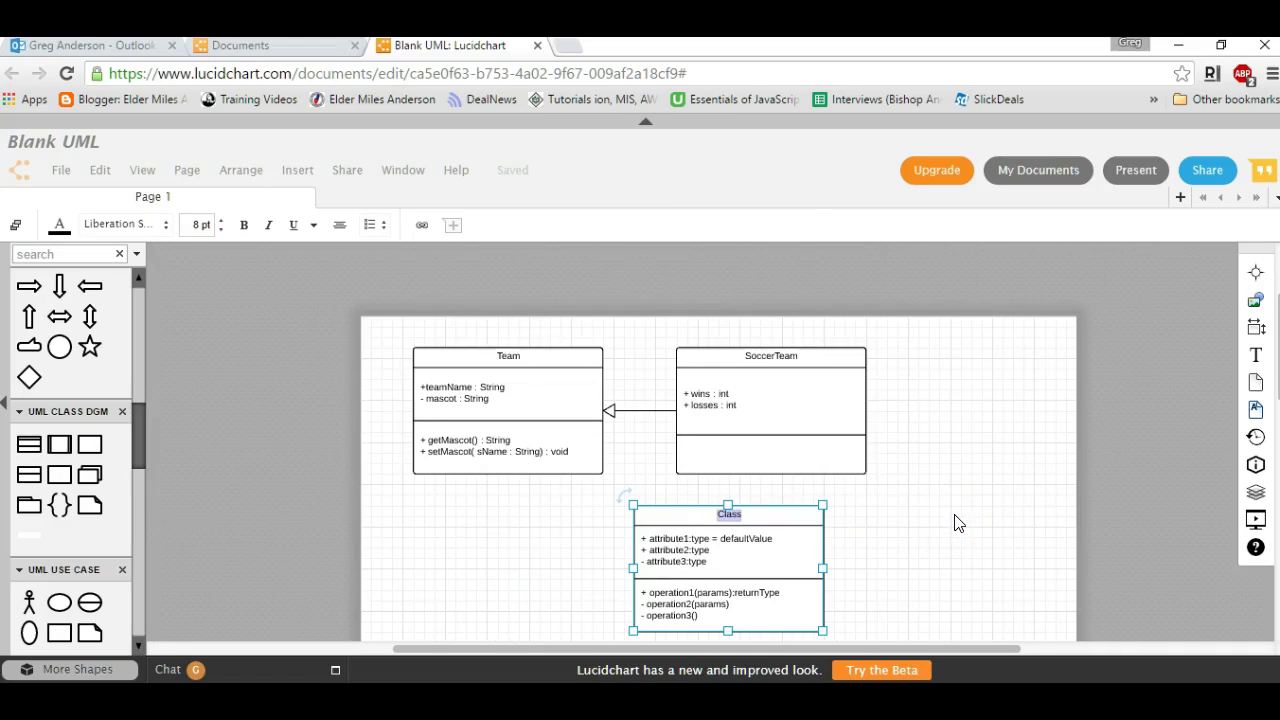
click(923, 515)
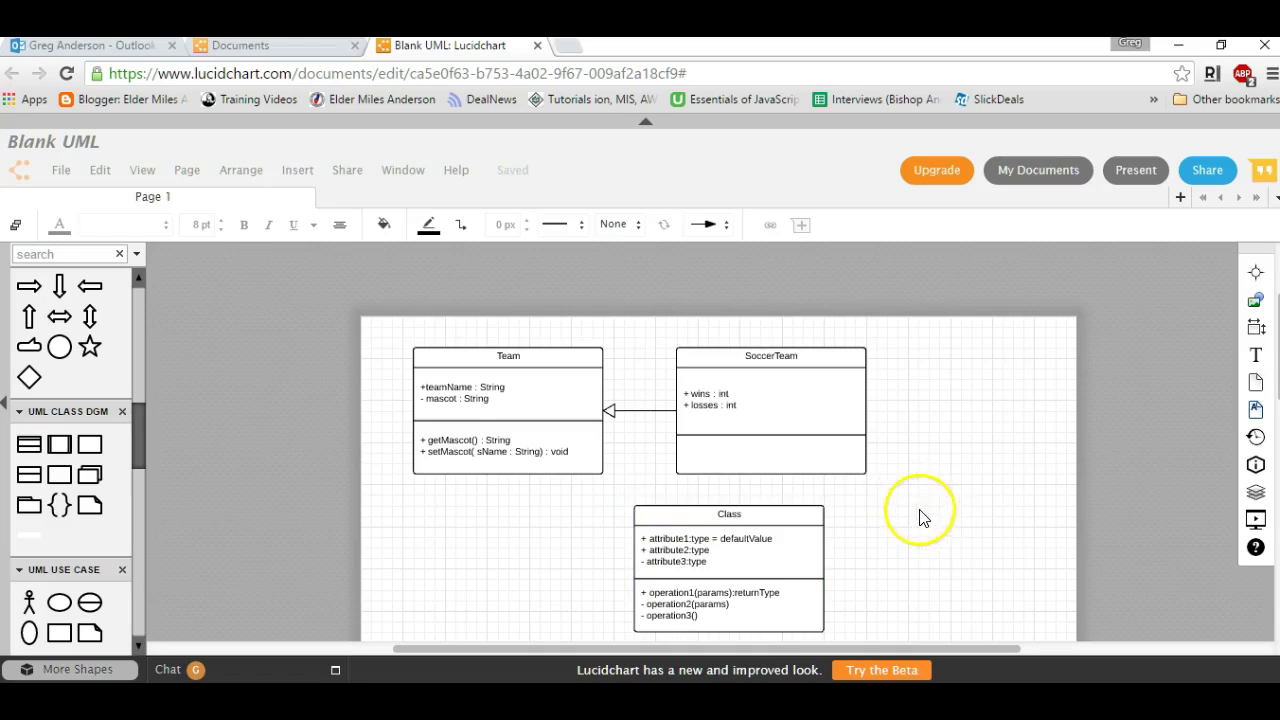
scroll(943, 530, up, 1)
click(750, 521)
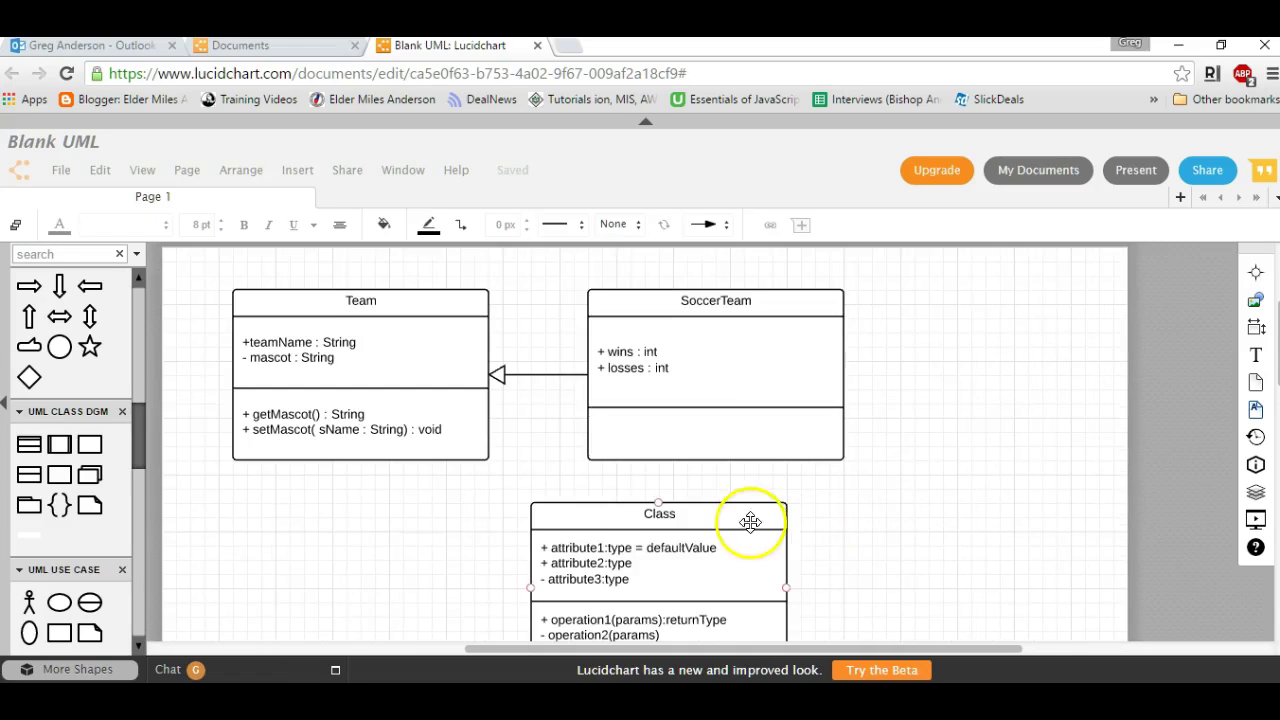
double_click(663, 514)
text(Game)
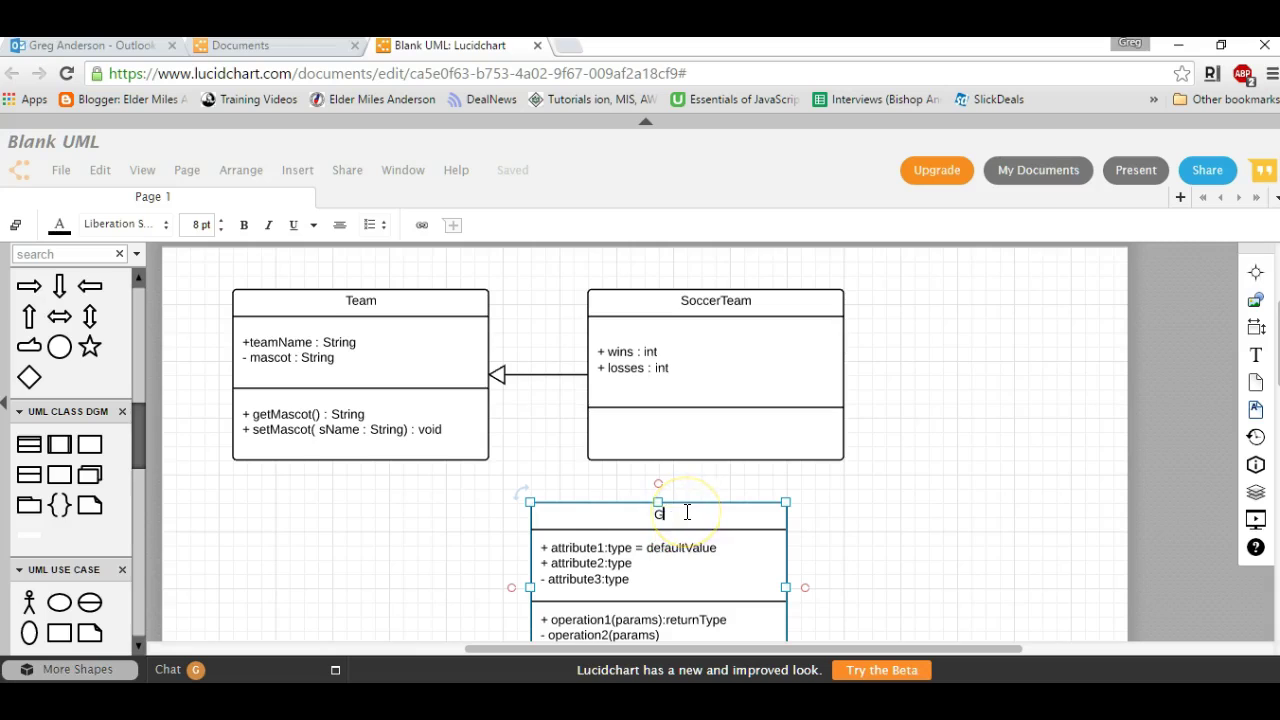
- Replace Game's placeholder attributes with '- homeScore : int' and '- visitorScore : int'
double_click(633, 578)
key(Delete)
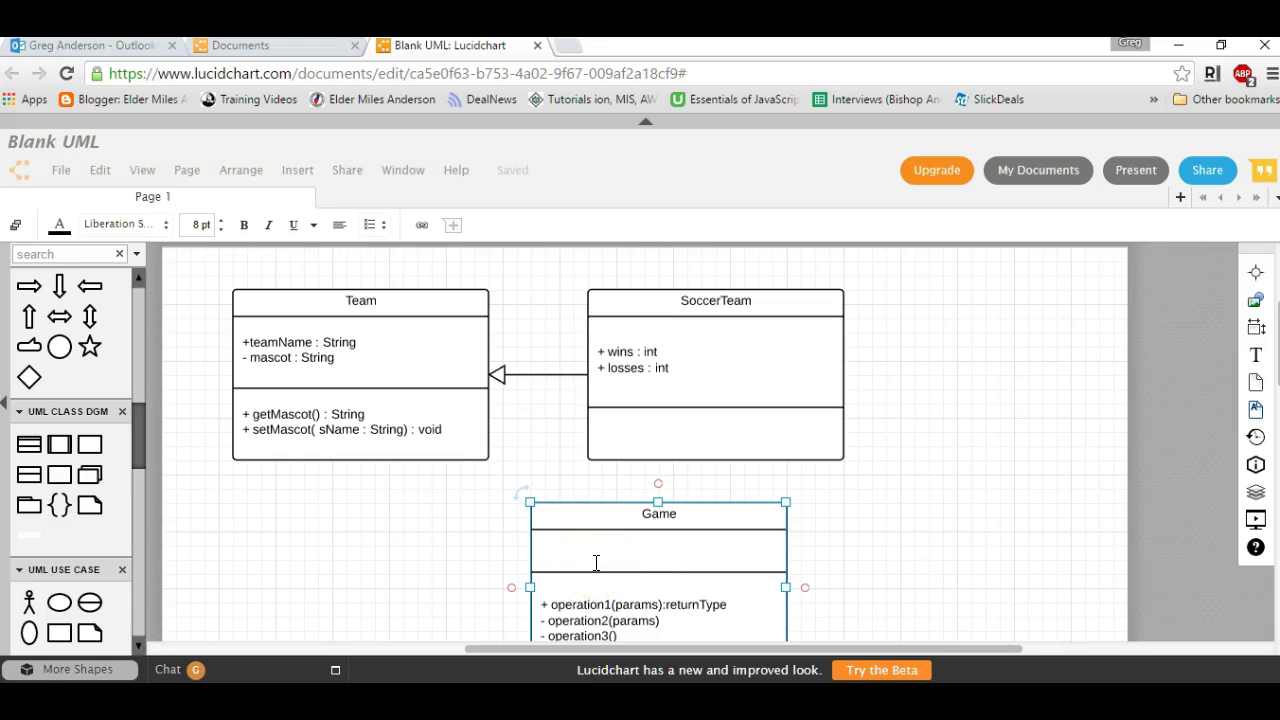
text(-)
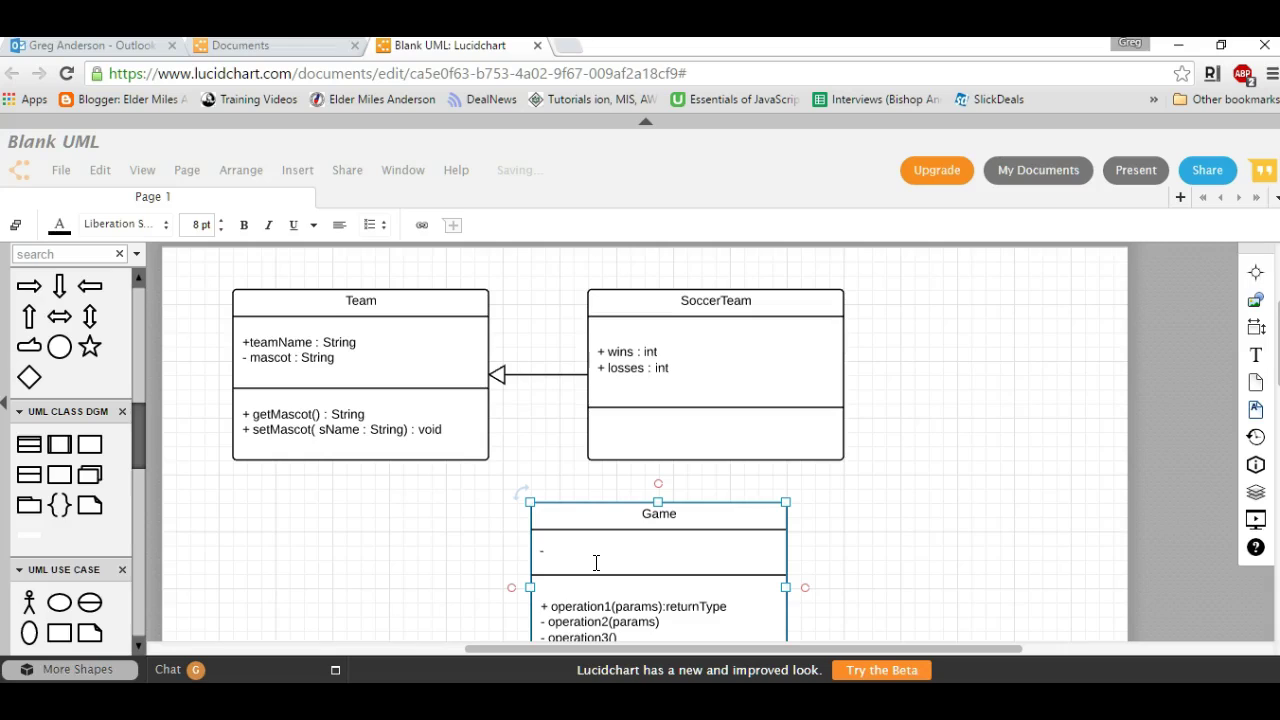
text( HomeSco)
key(BackSpace)
key(BackSpace)
key(BackSpace)
key(BackSpace)
key(BackSpace)
key(BackSpace)
key(BackSpace)
text(homeScore : int)
key(Return)
text(-)
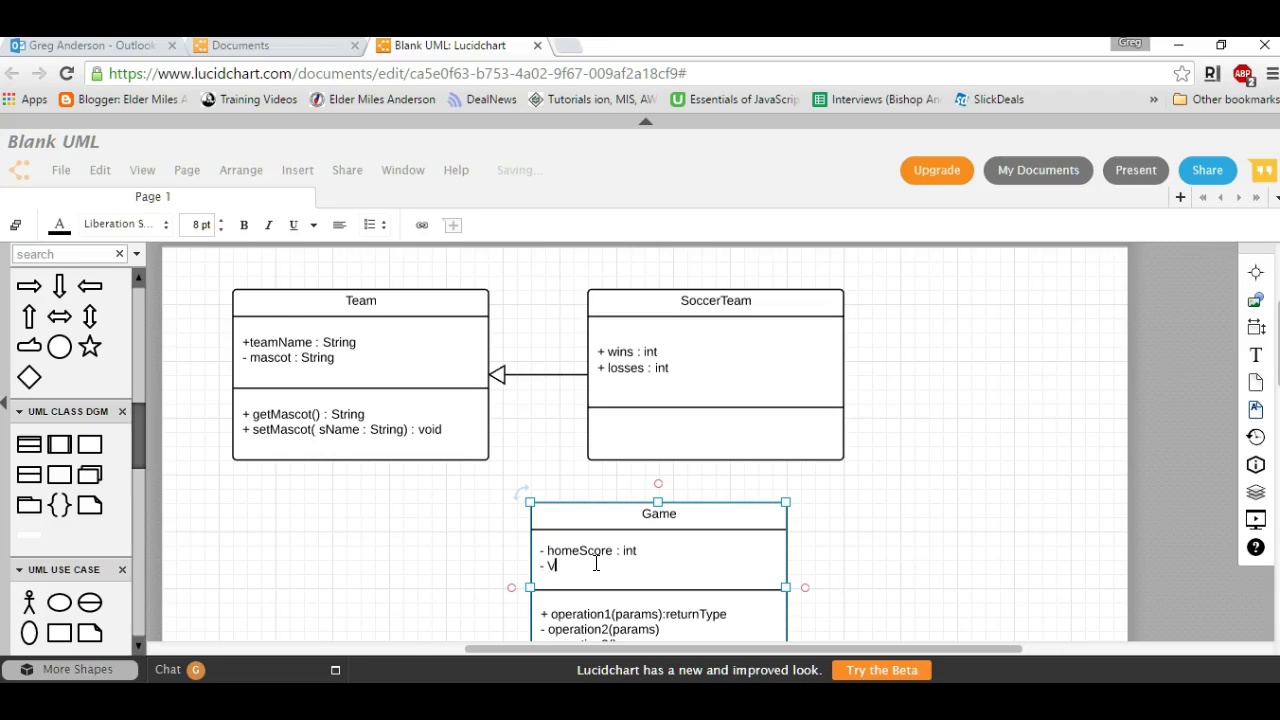
text( visitorScore : int)
scroll(791, 551, down, 2)
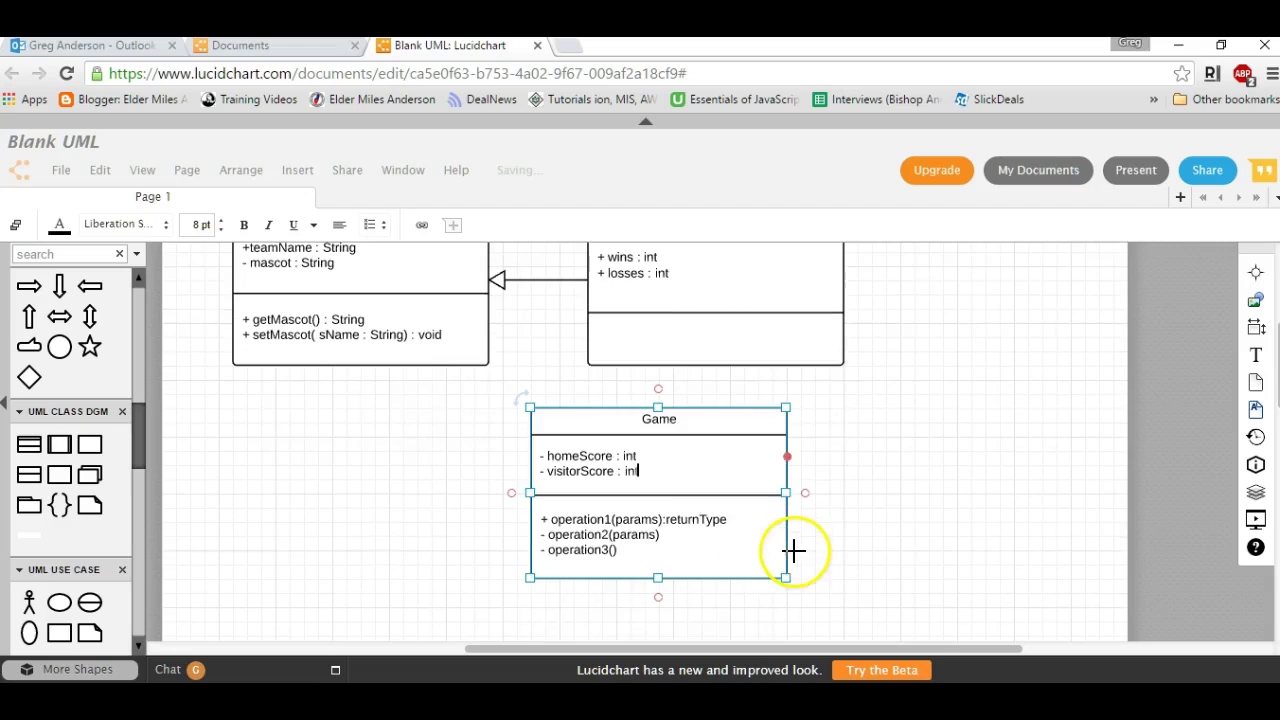
- Set Game's operations to '+ setHomeScore( iScore : int) : void' and '+ setVisitorScore( iScore : int) : void'
key(Escape)
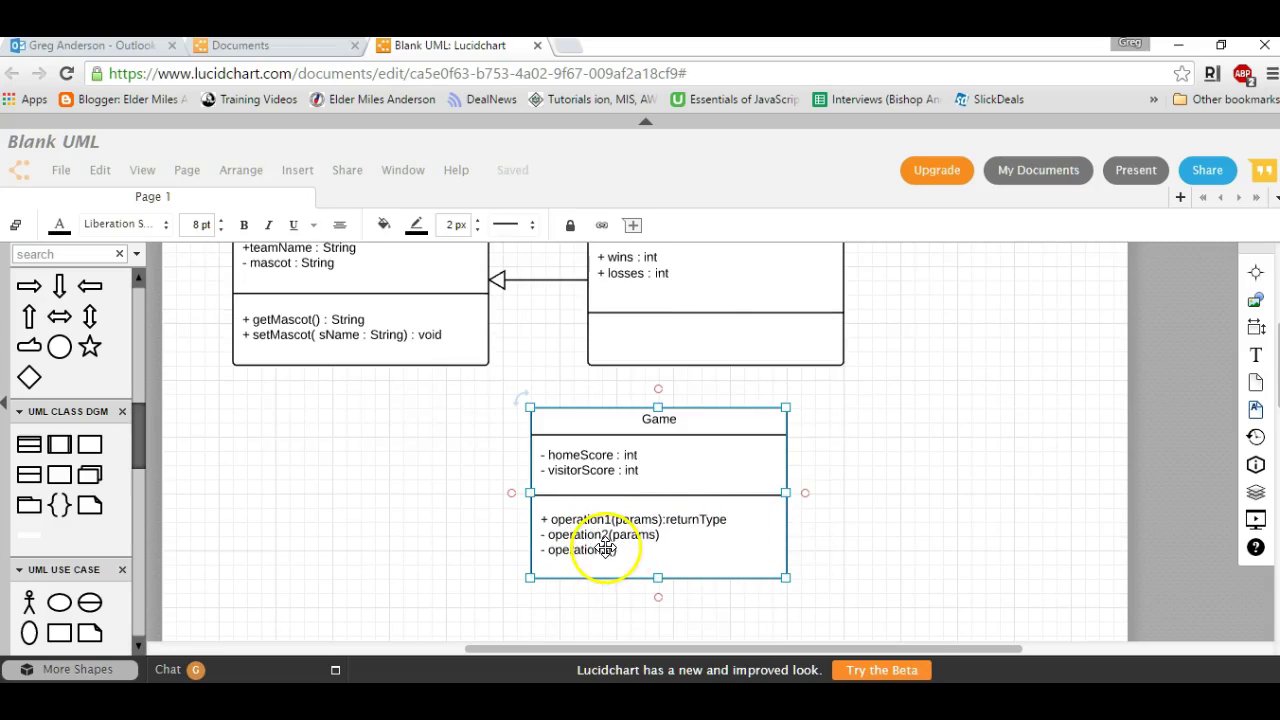
double_click(620, 550)
text(+)
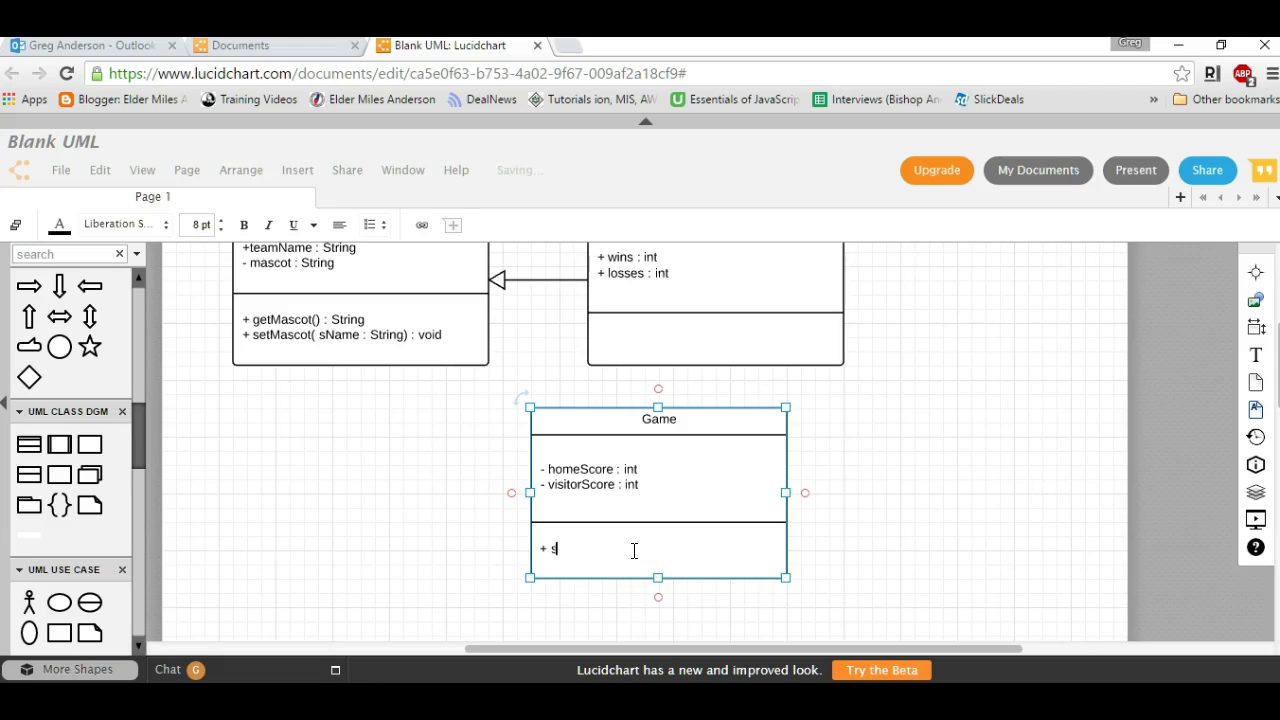
text( setHomeScore( iScore : int) : void)
key(Escape)
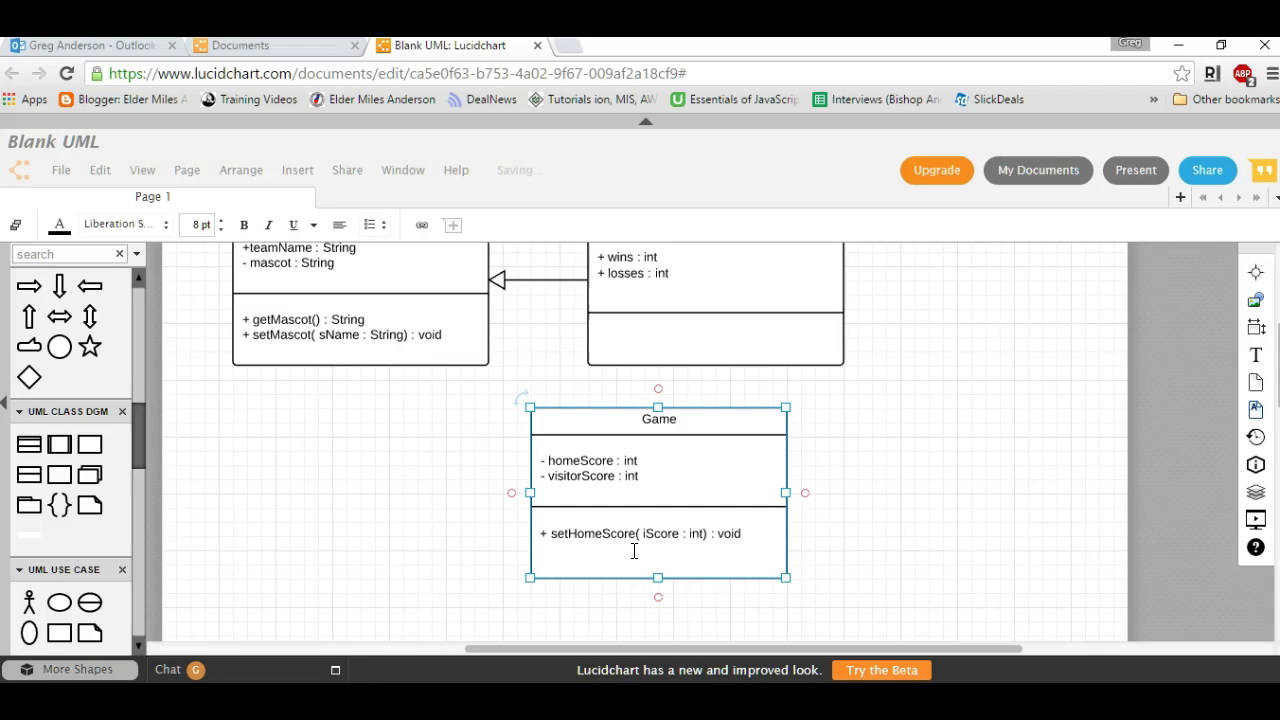
text(setVisitorScore( iScore : int) : voied)
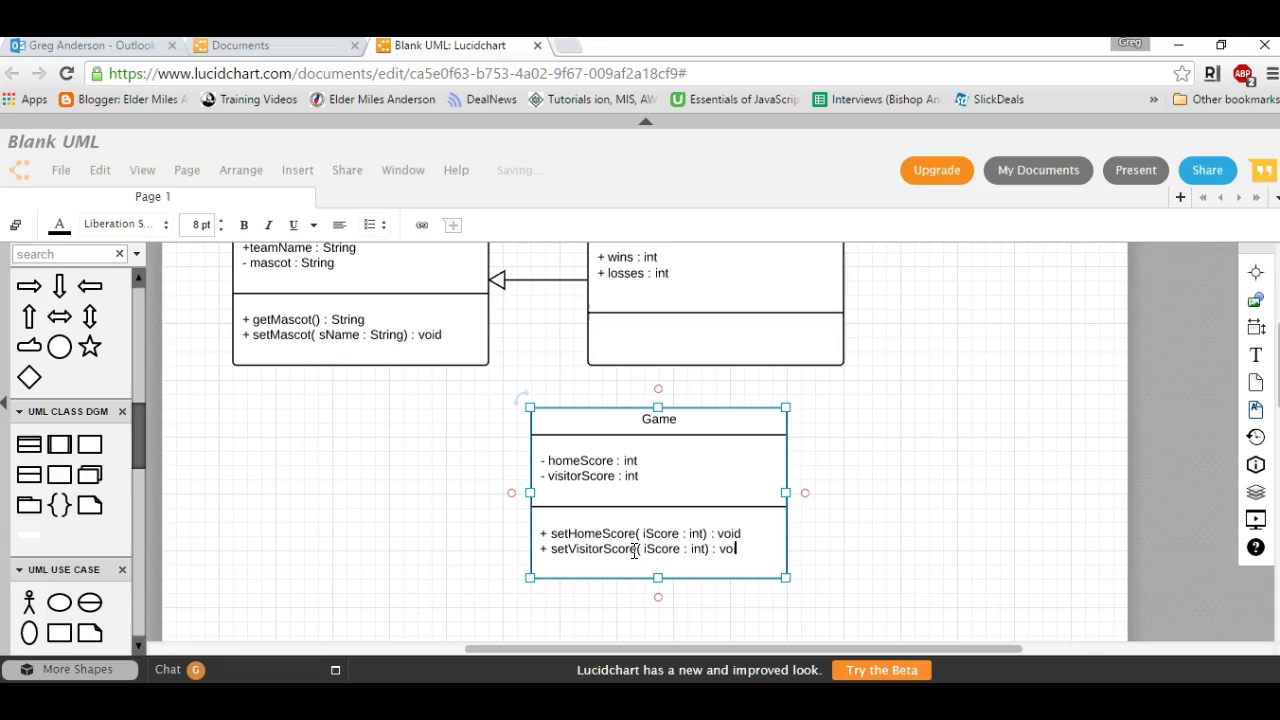
key(BackSpace)
key(BackSpace)
text(d)
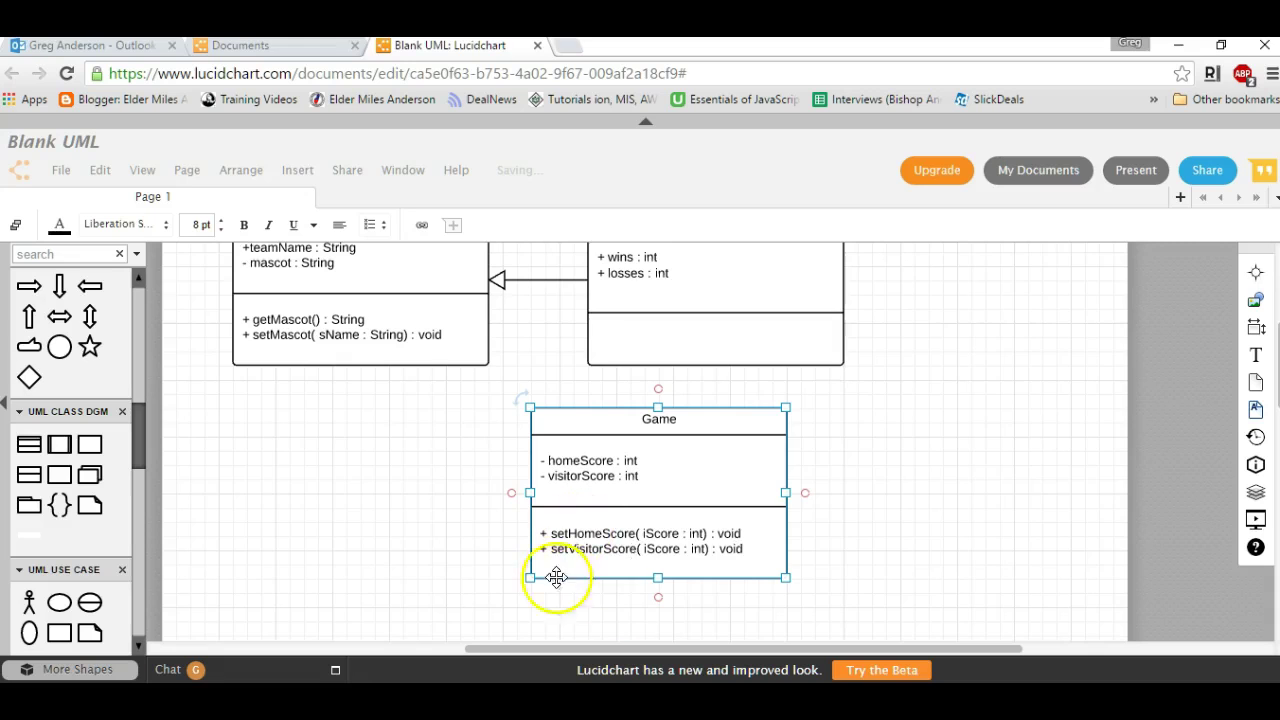
click(866, 528)
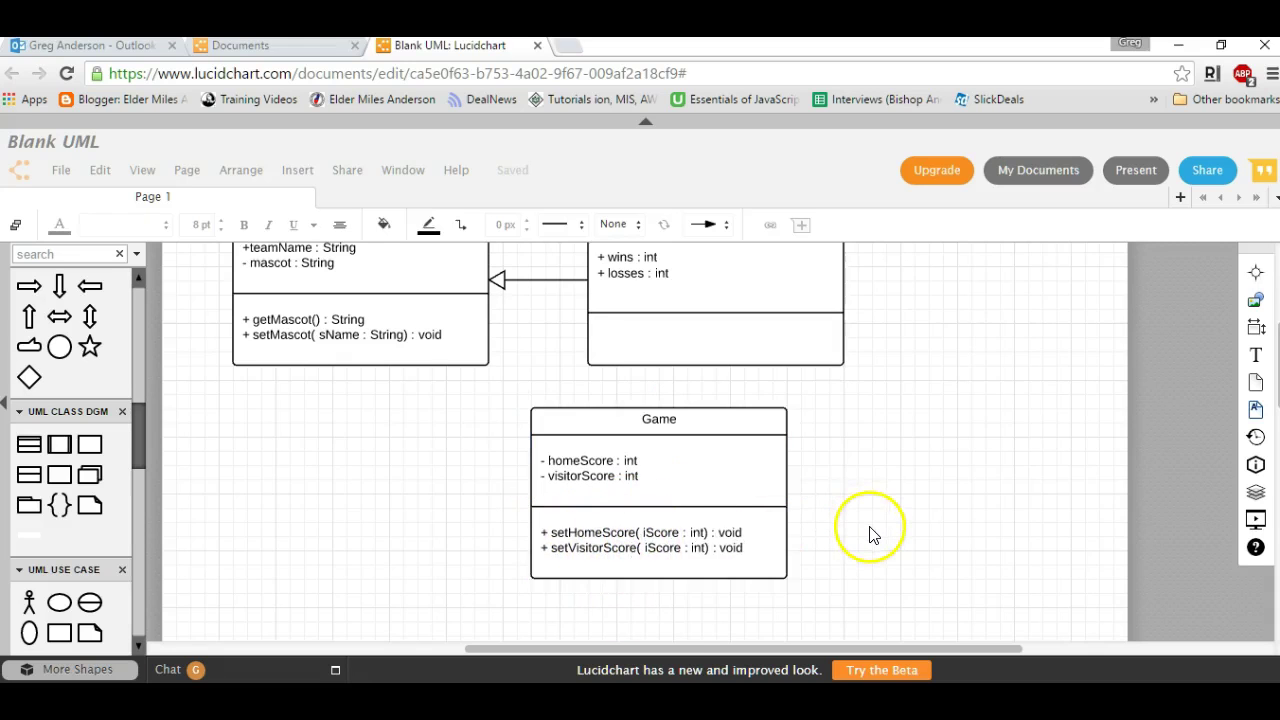
- Draw an association line from Game up to SoccerTeam and add multiplicity labels to both ends
scroll(870, 531, up, 1)
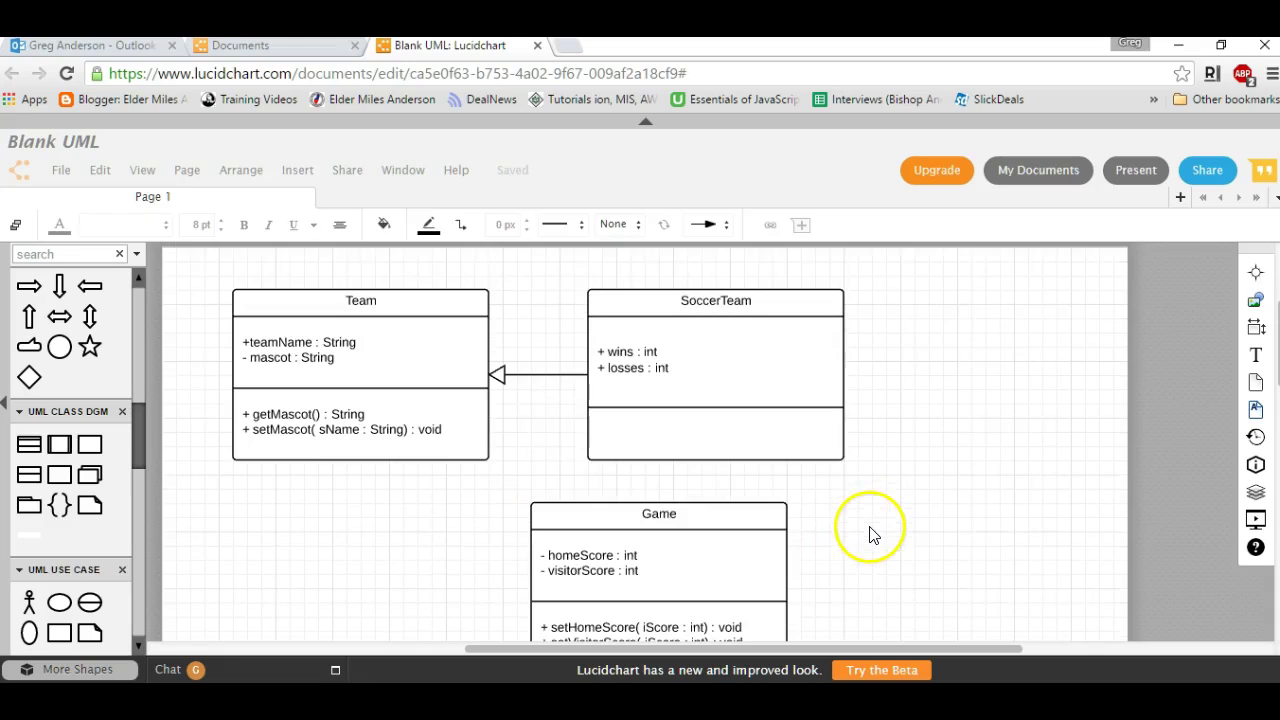
click(657, 500)
drag(667, 485, 716, 462)
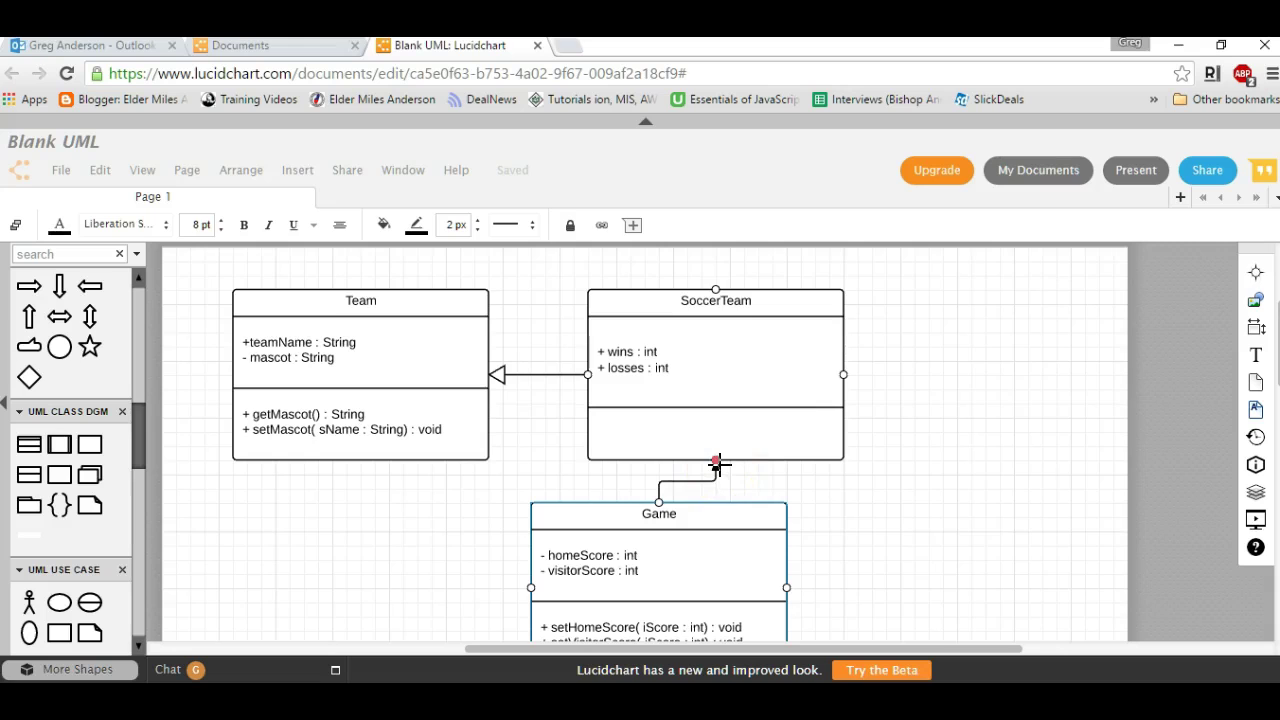
click(716, 462)
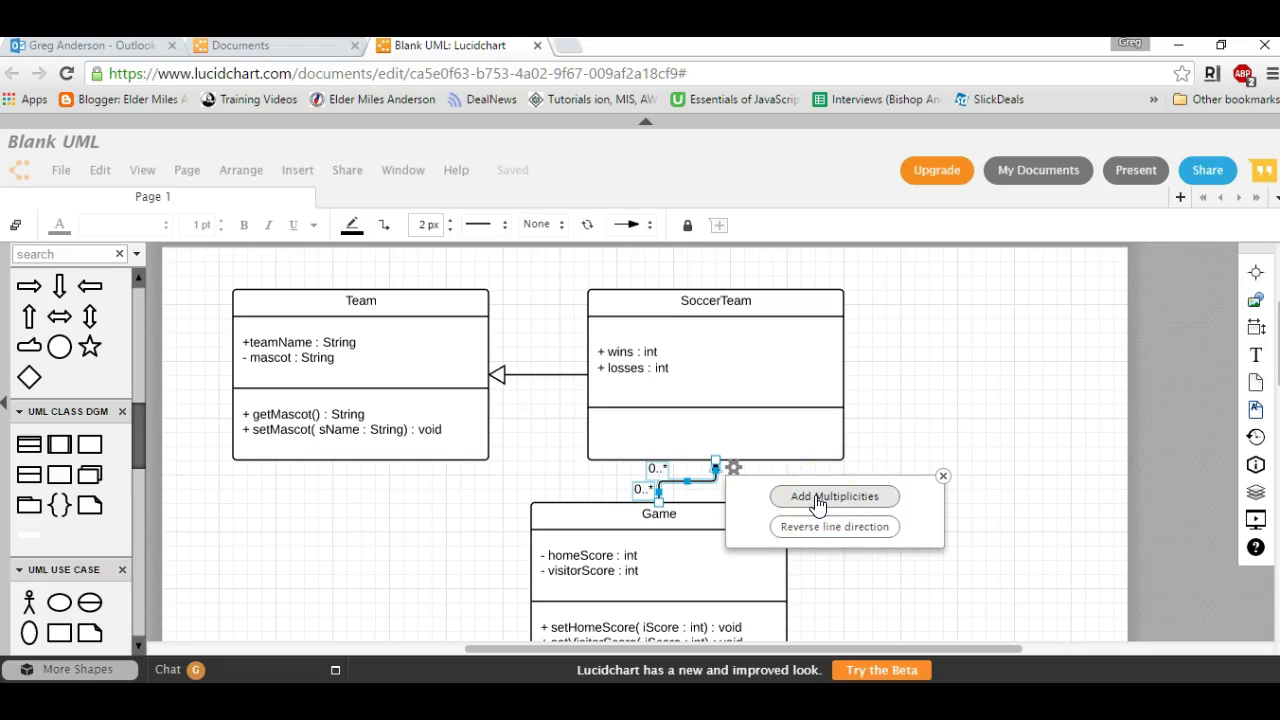
click(816, 500)
click(660, 472)
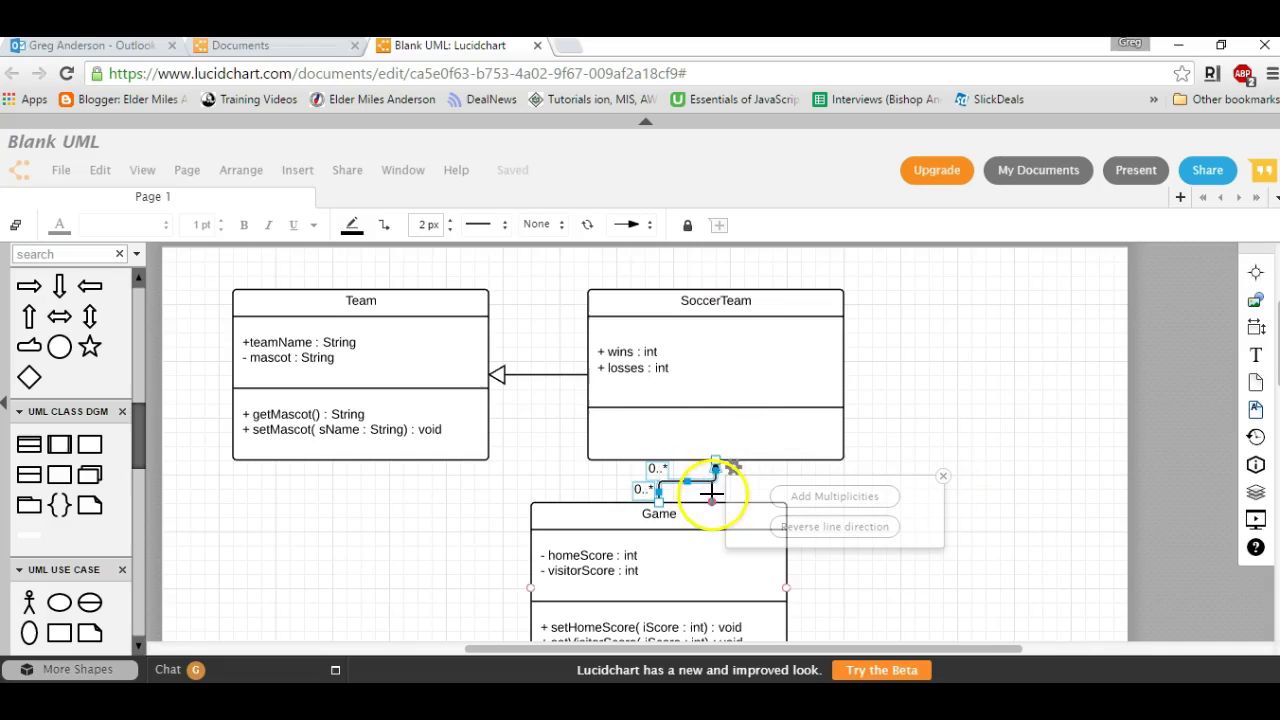
click(718, 394)
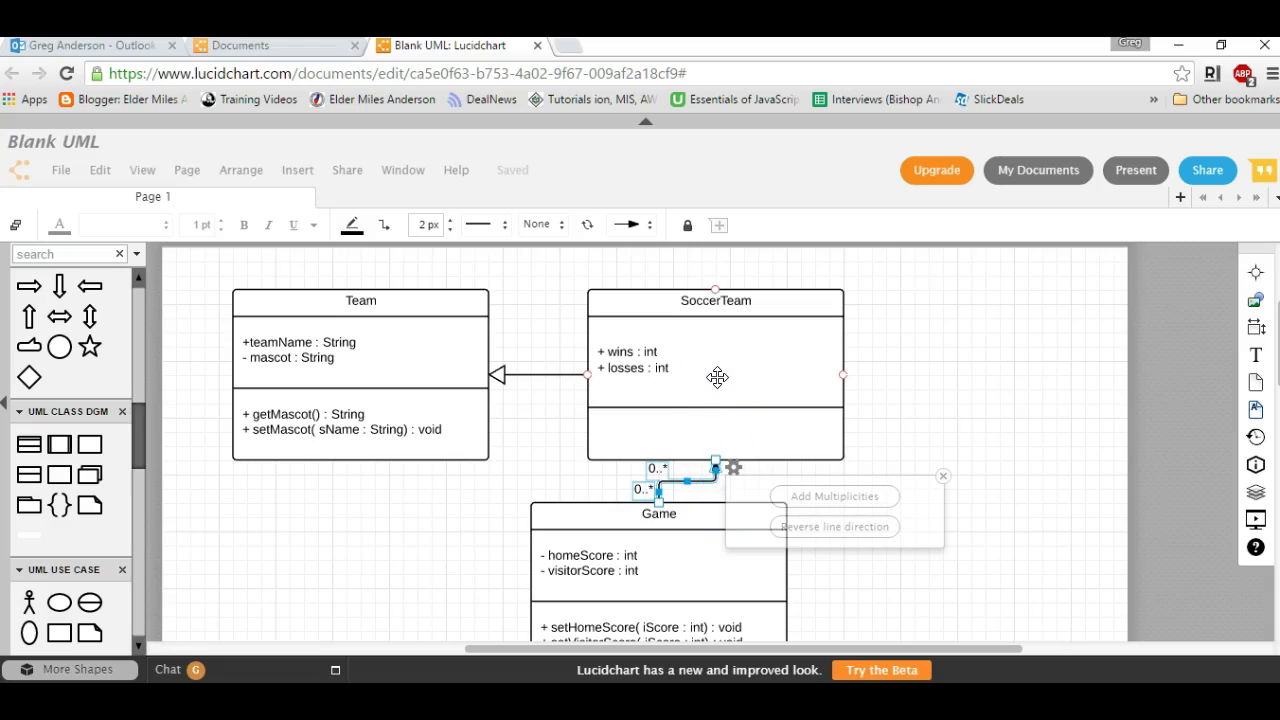
click(655, 544)
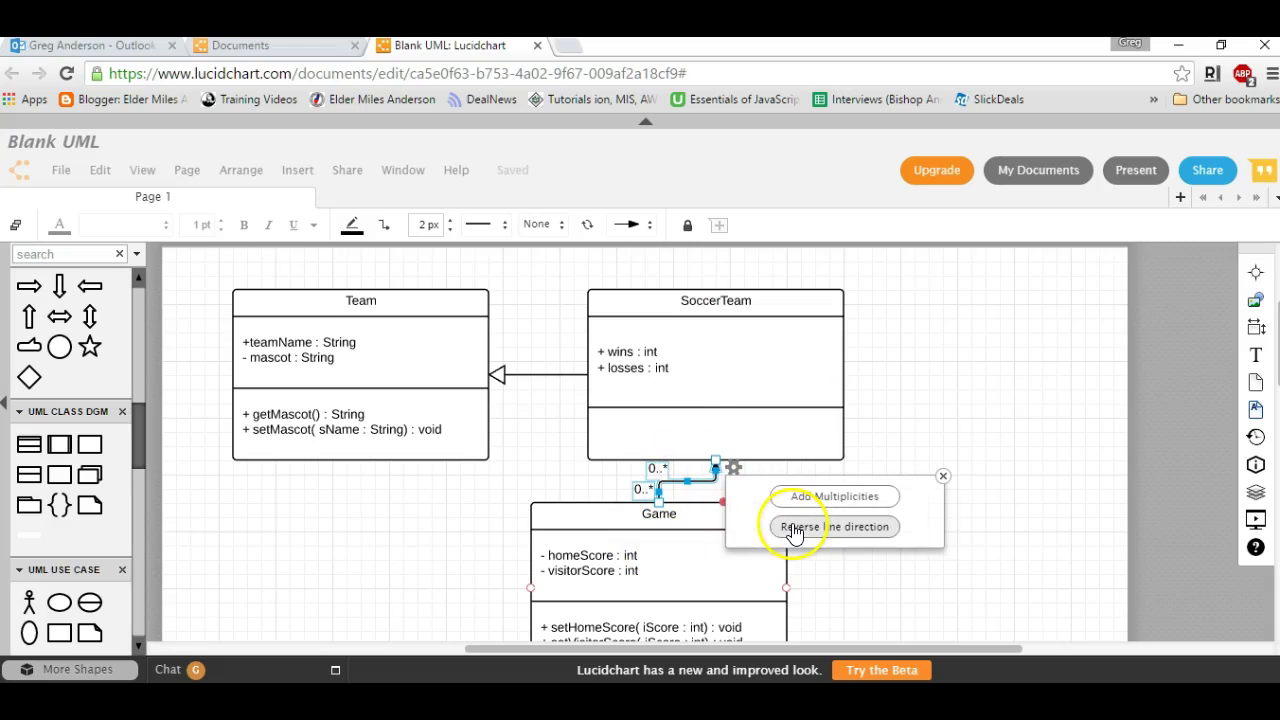
click(793, 533)
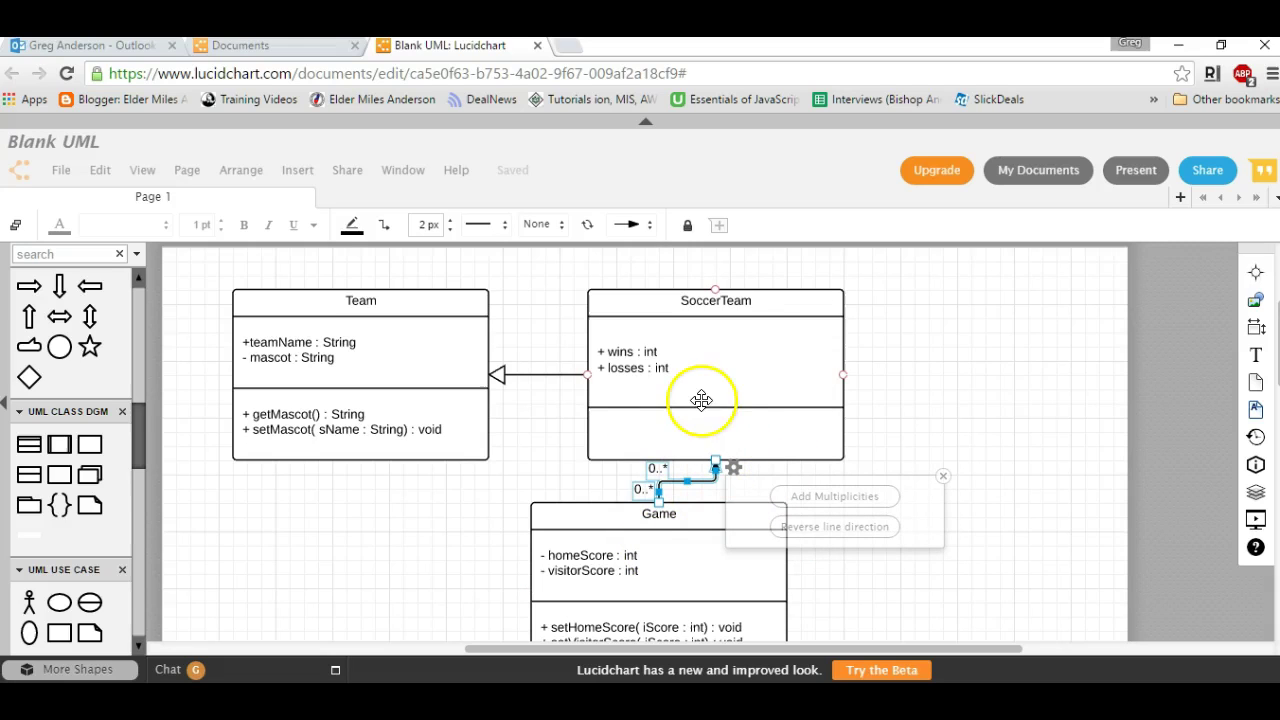
click(943, 476)
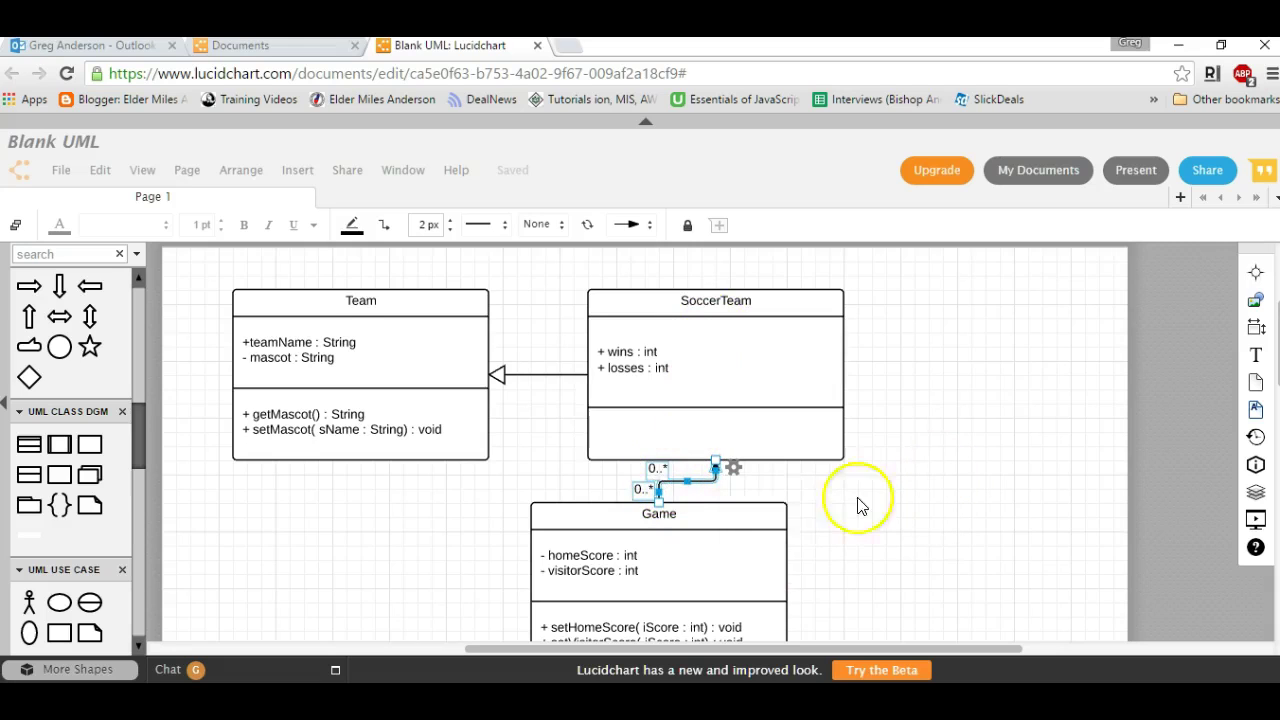
- Change the SoccerTeam-end multiplicity to 0 ..1, keeping 0..* at the Game end
drag(658, 470, 657, 468)
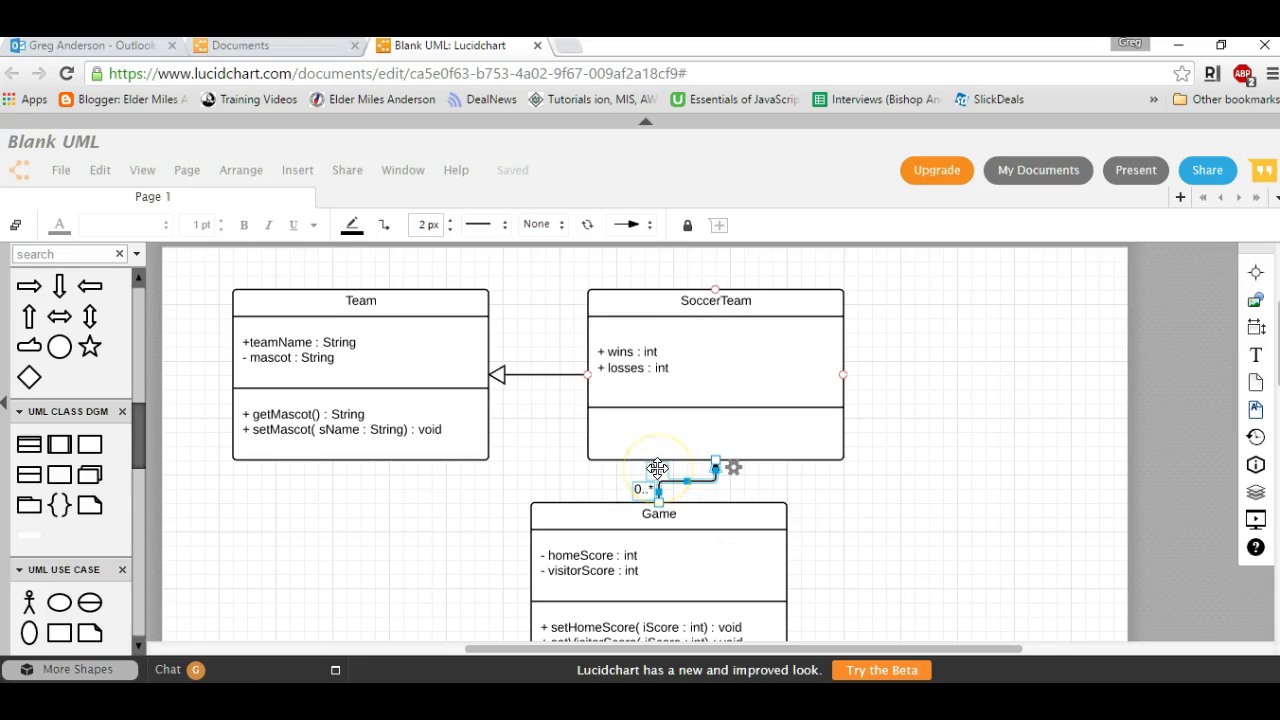
double_click(657, 468)
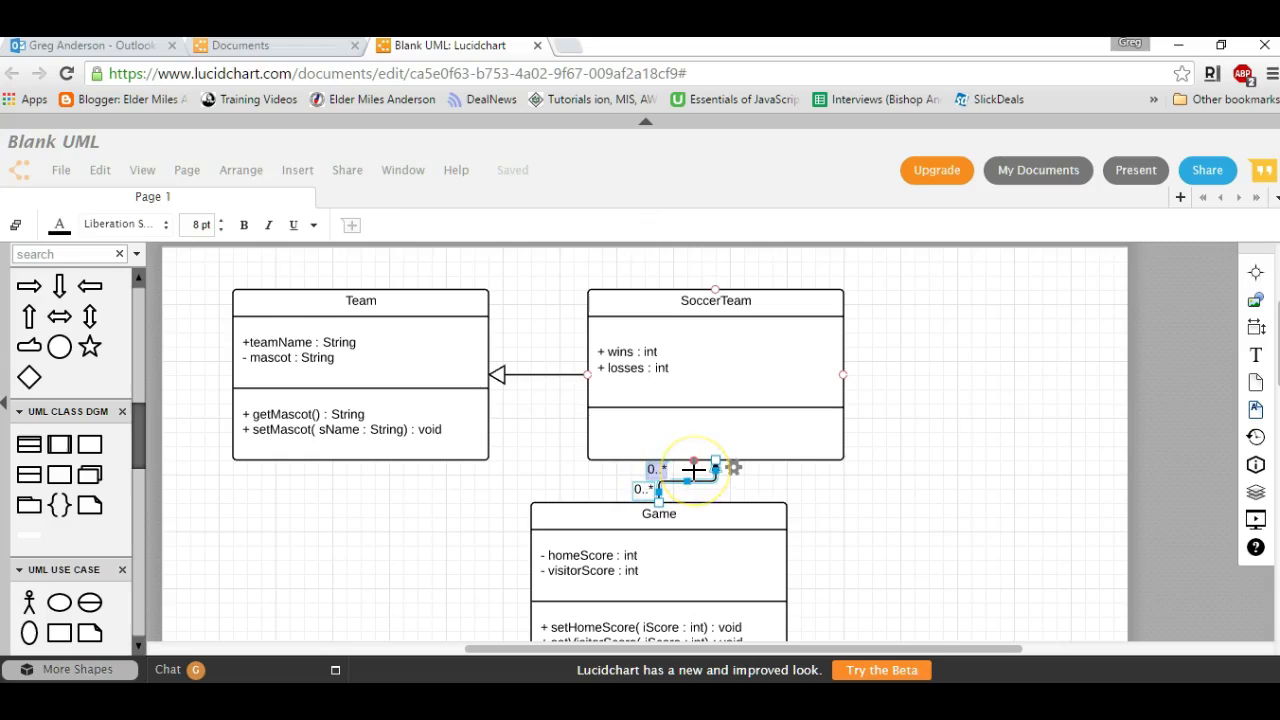
key(BackSpace)
text(0 ..1)
double_click(645, 490)
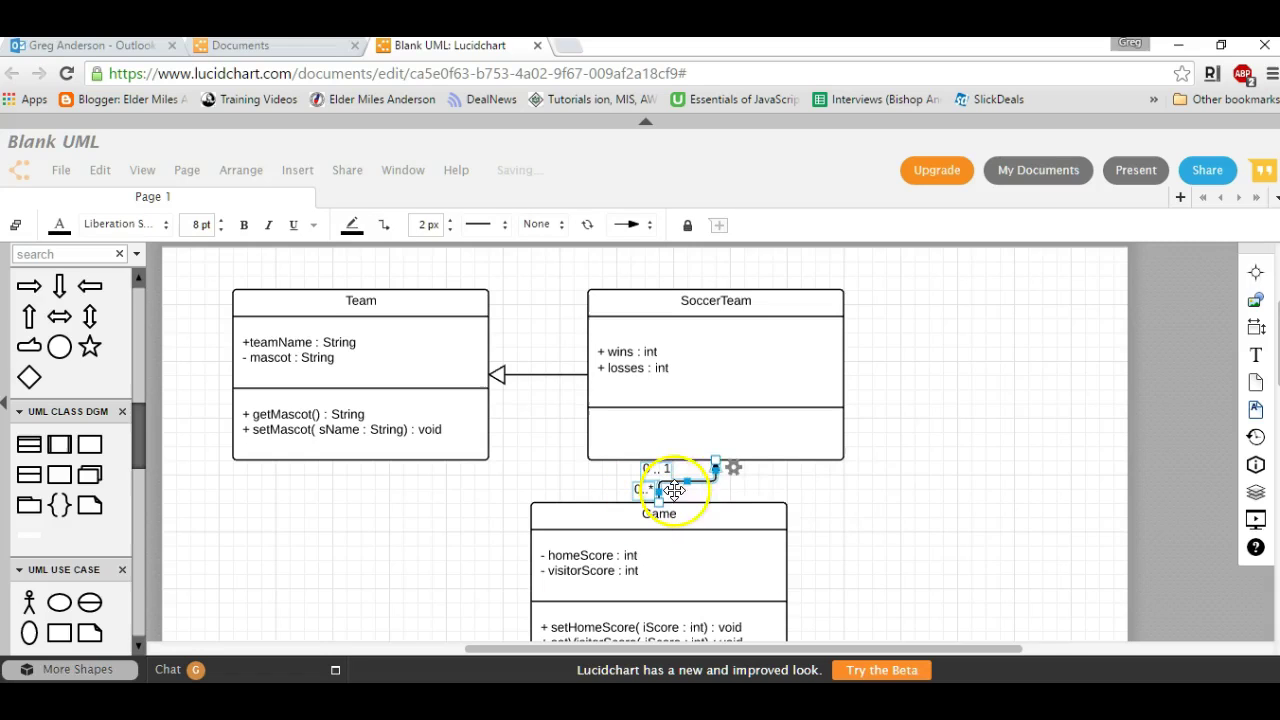
click(854, 503)
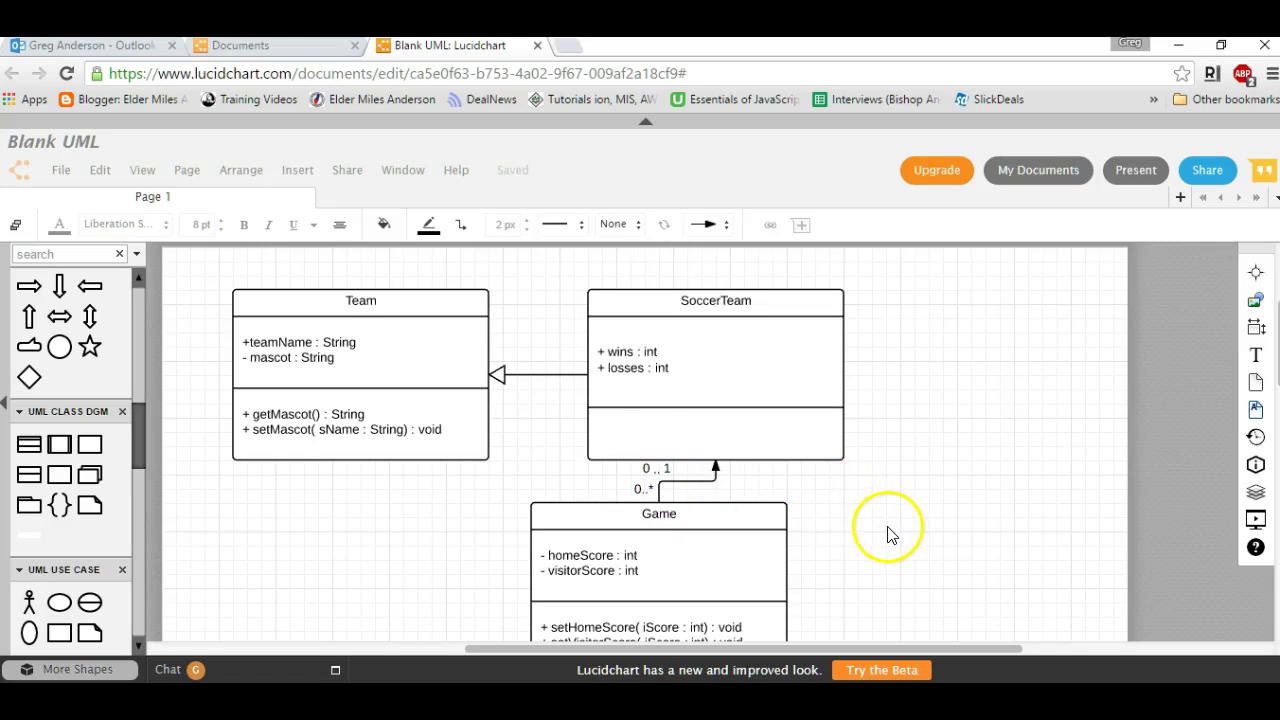
- Move the Game class slightly lower on the page
scroll(107, 624, up, 5)
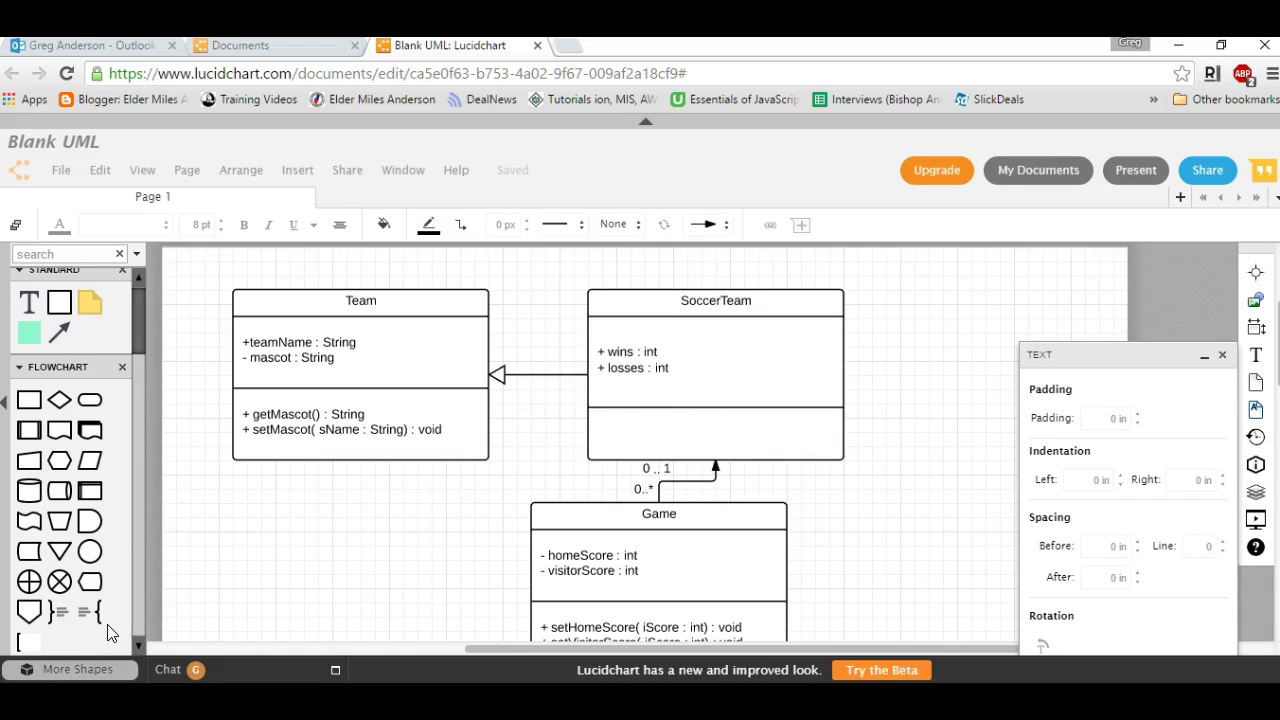
drag(729, 521, 722, 549)
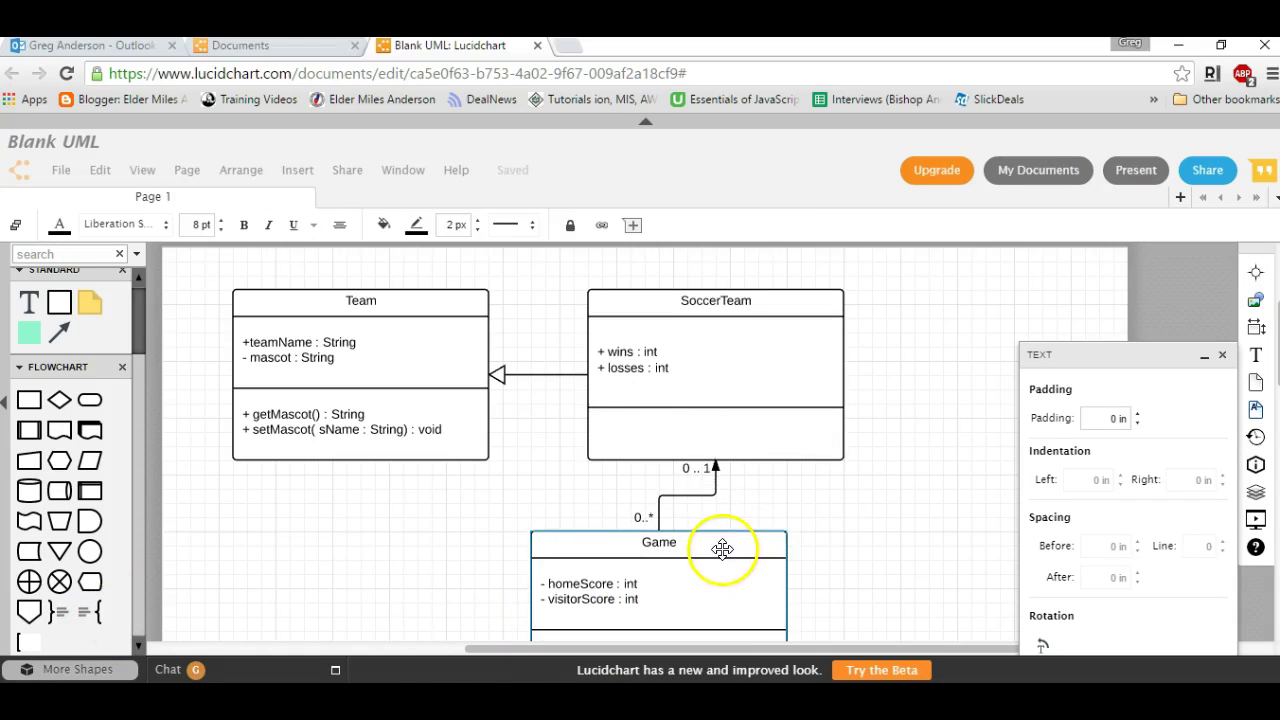
click(722, 549)
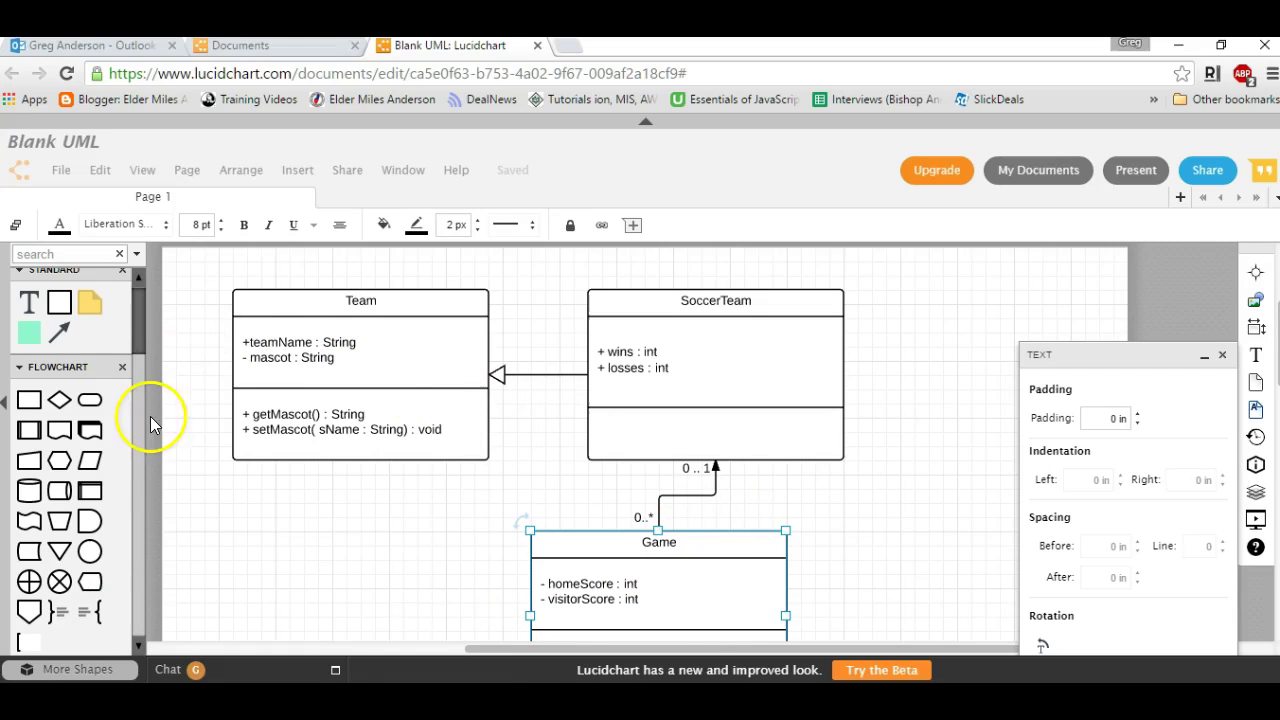
scroll(134, 428, down, 3)
scroll(145, 362, up, 4)
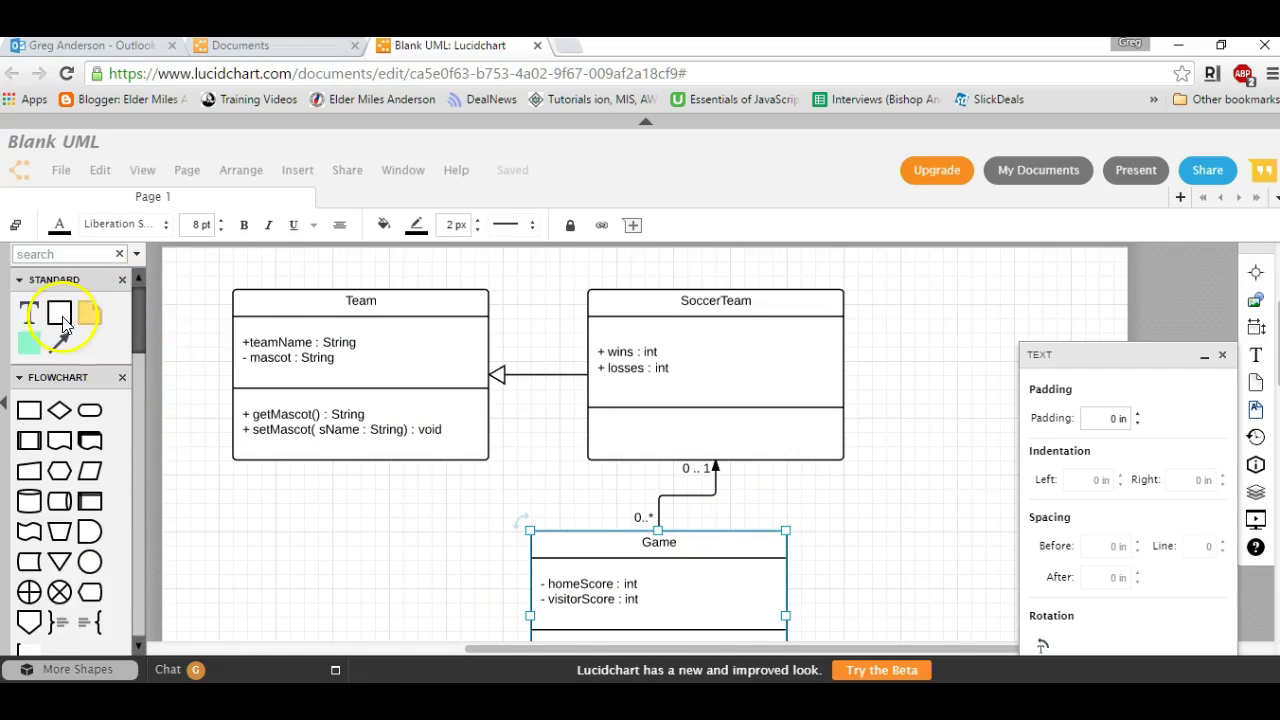
- Add a text label reading 'has' beside the Game–SoccerTeam arrow
mouse_move(28, 318)
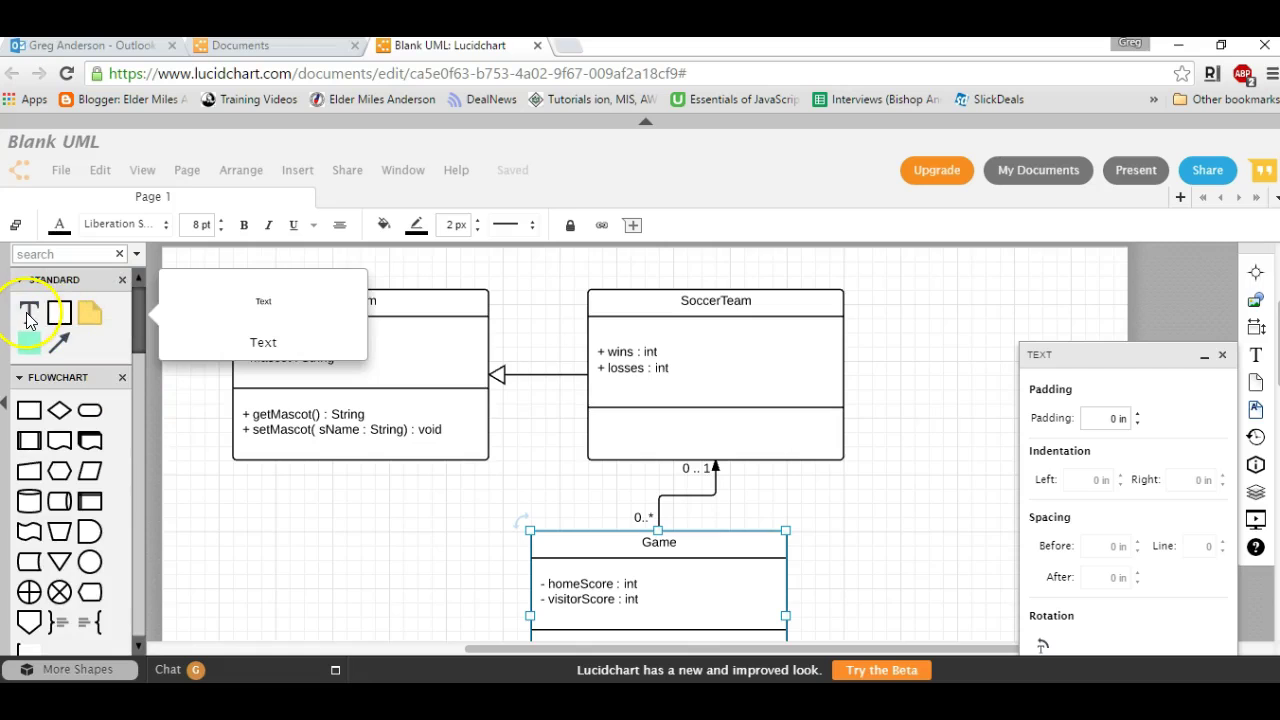
drag(28, 318, 765, 493)
double_click(740, 491)
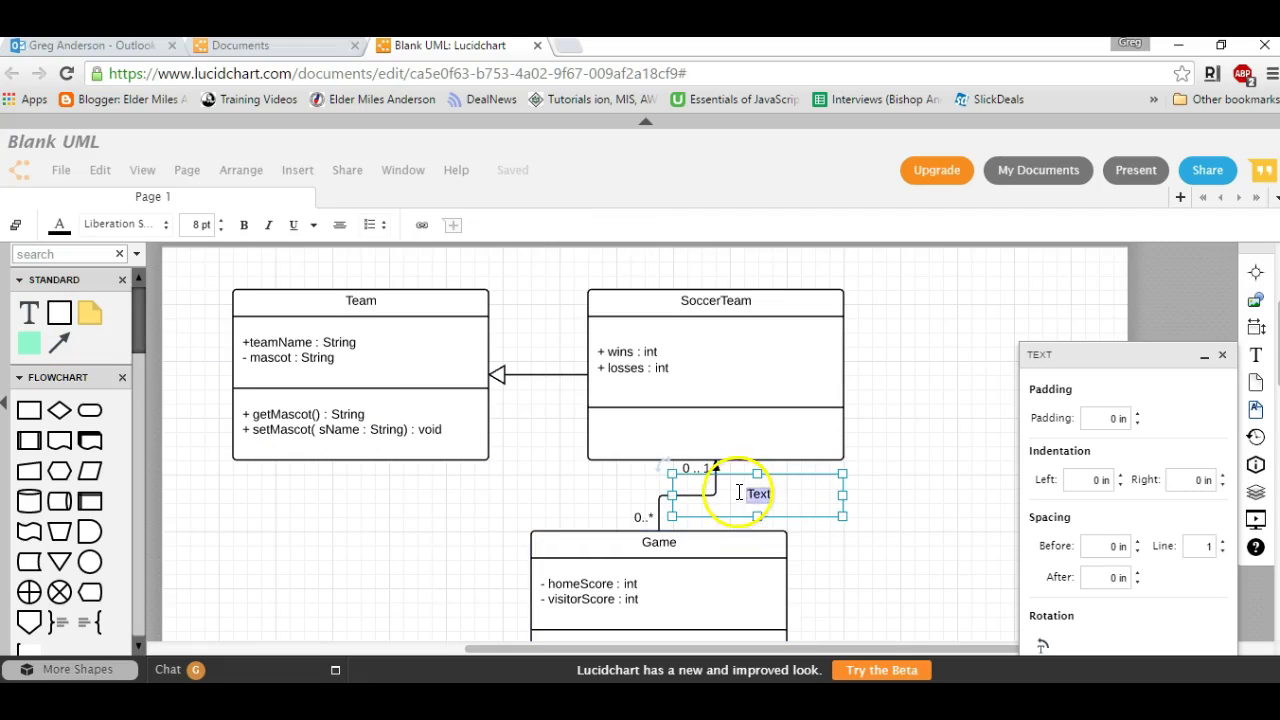
text(has)
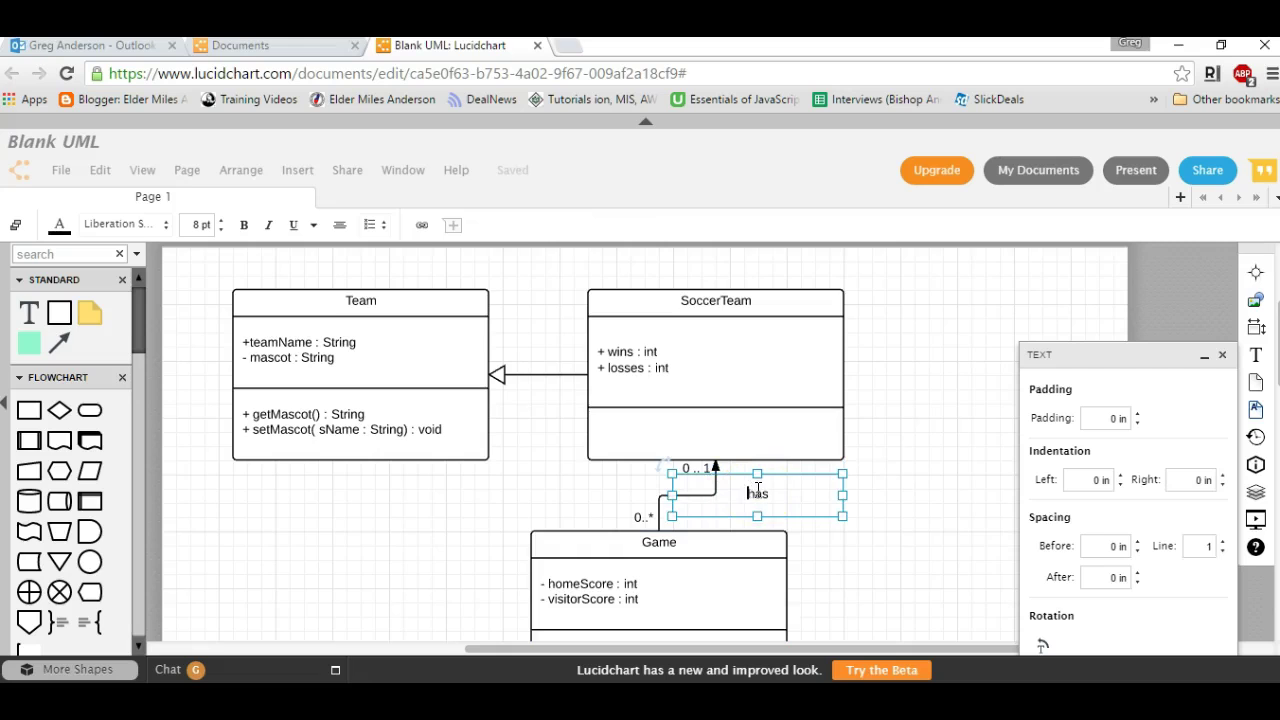
- Add '+ lstGame : List<Game>' as a new SoccerTeam attribute below 'losses : int'
click(908, 517)
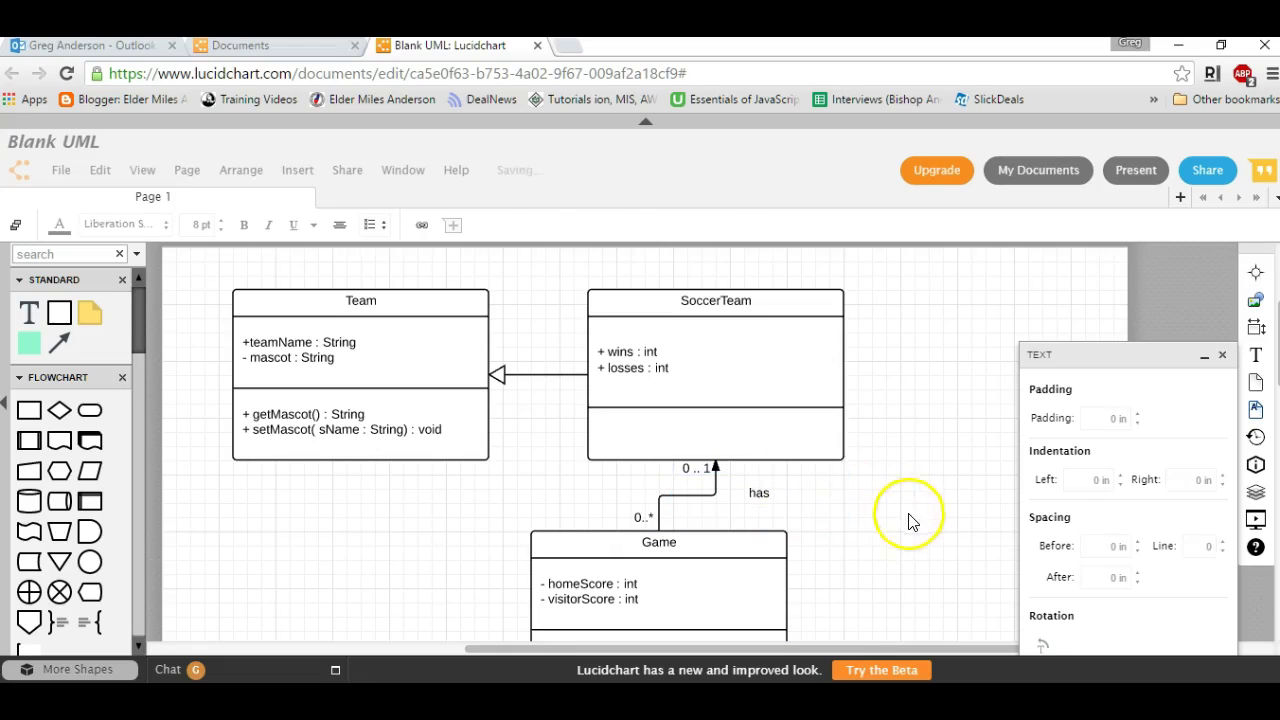
double_click(638, 387)
click(692, 367)
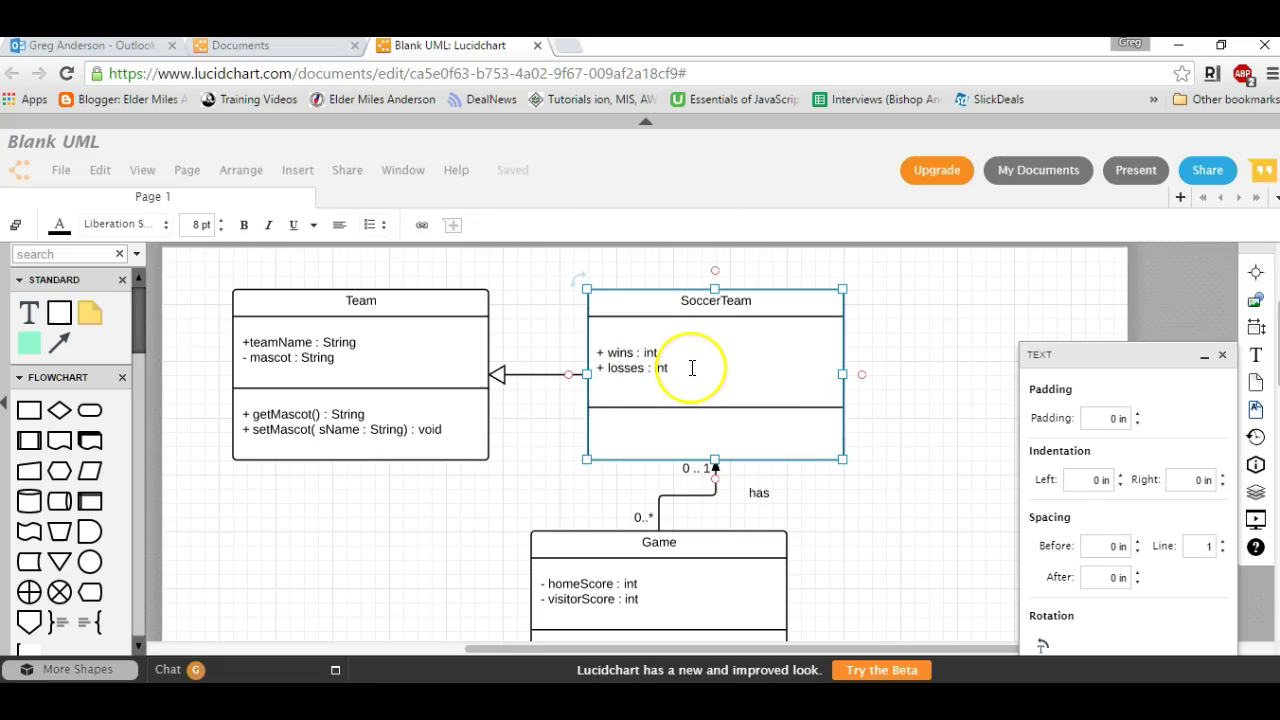
key(Return)
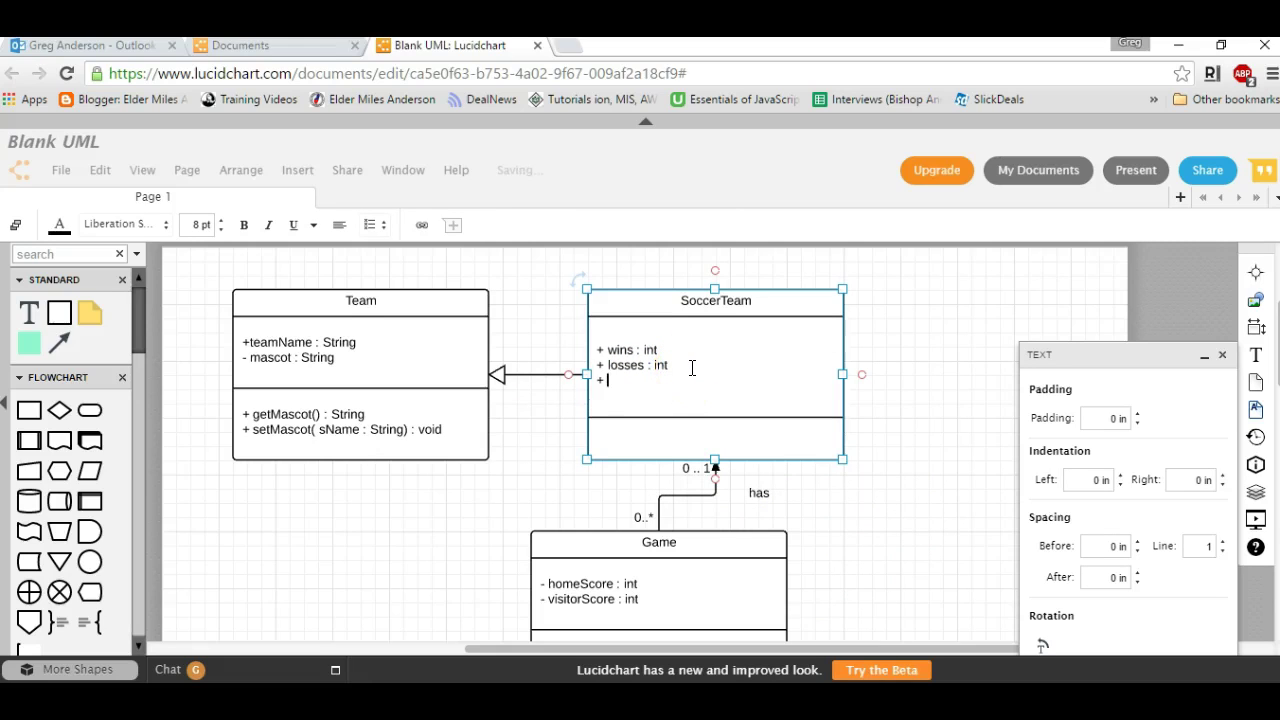
text(+ lstGame : List<Game>)
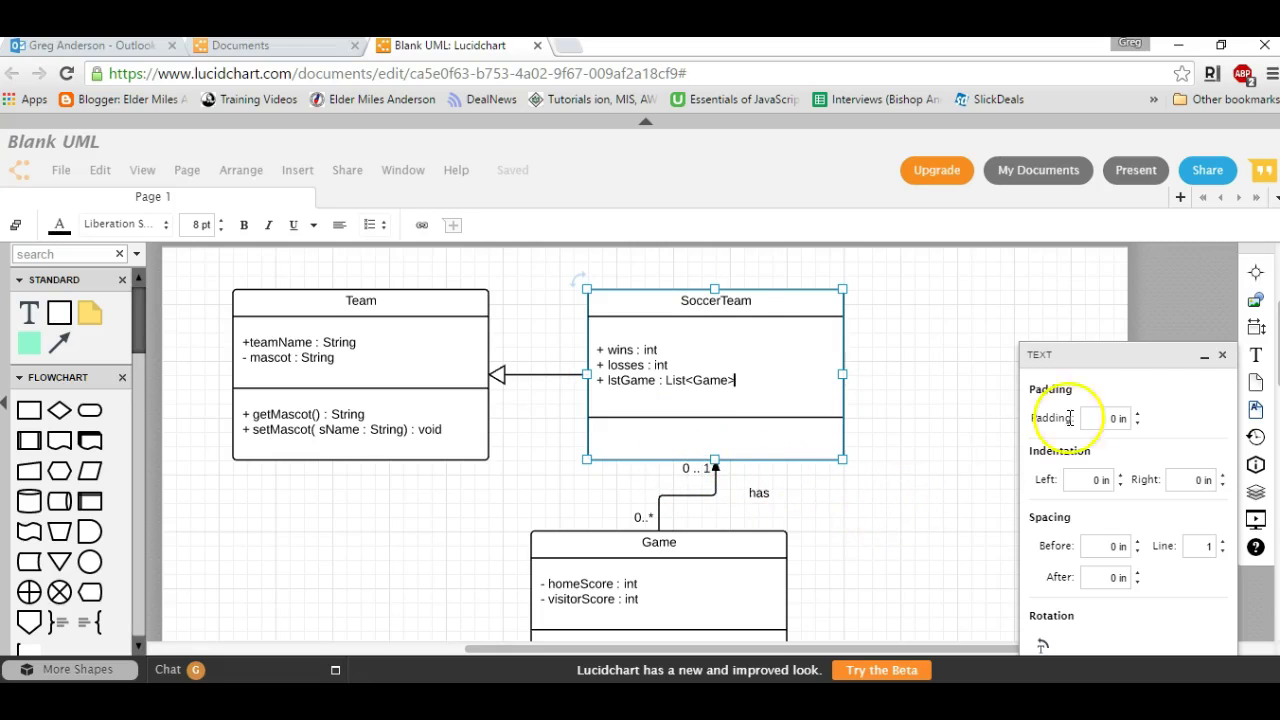
click(1222, 355)
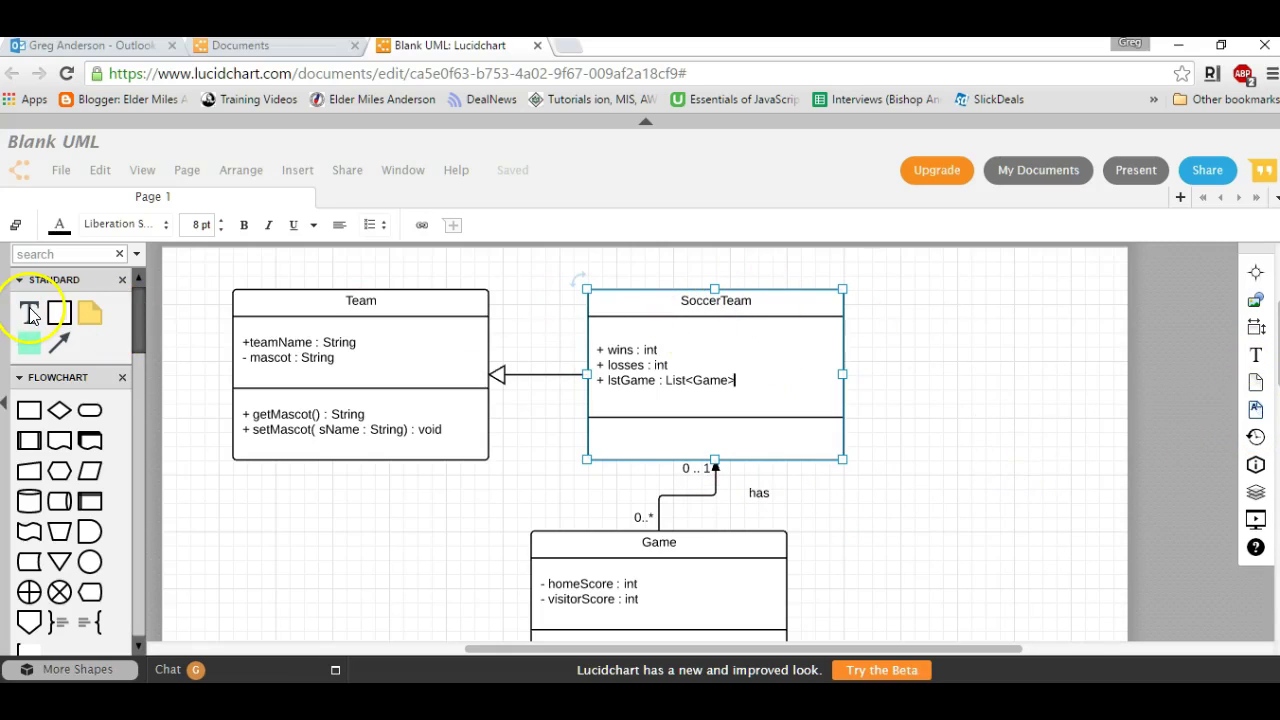
- Place a text block at the page's upper right with the author's name, 'IS 403' and 'Sports Teams'
mouse_move(30, 314)
drag(30, 314, 963, 314)
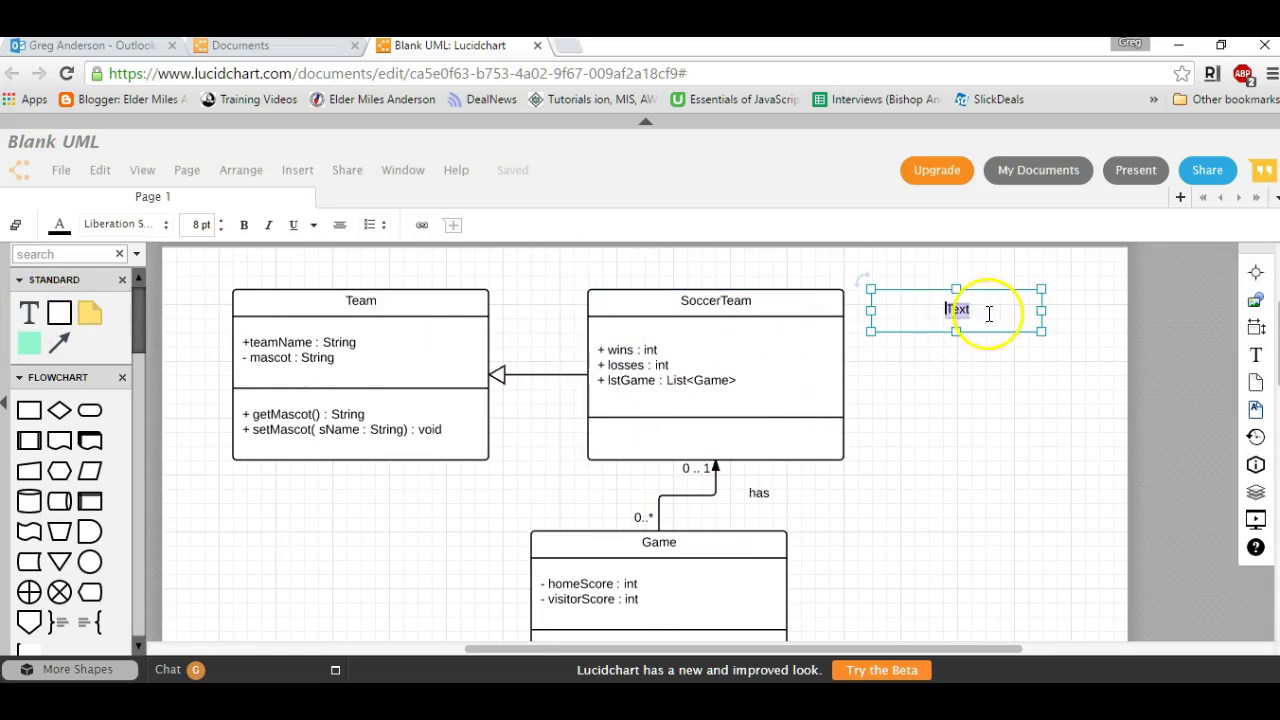
text(G)
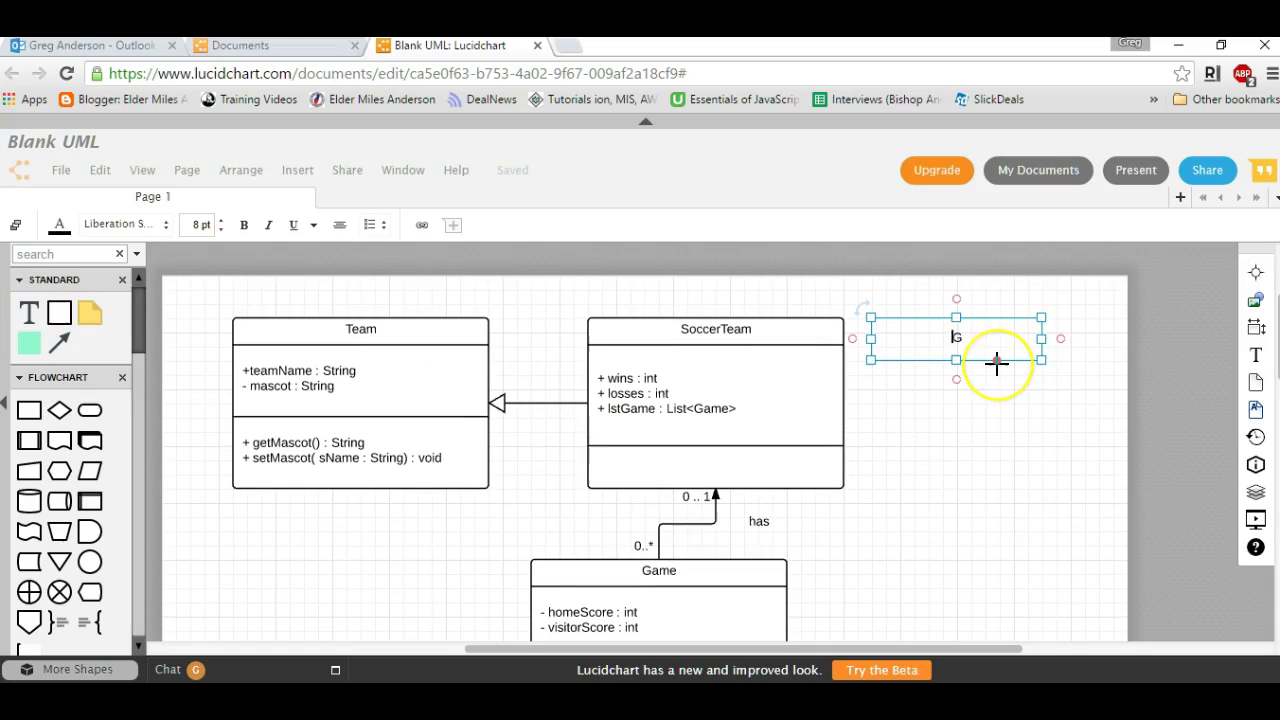
text(reg Anderson)
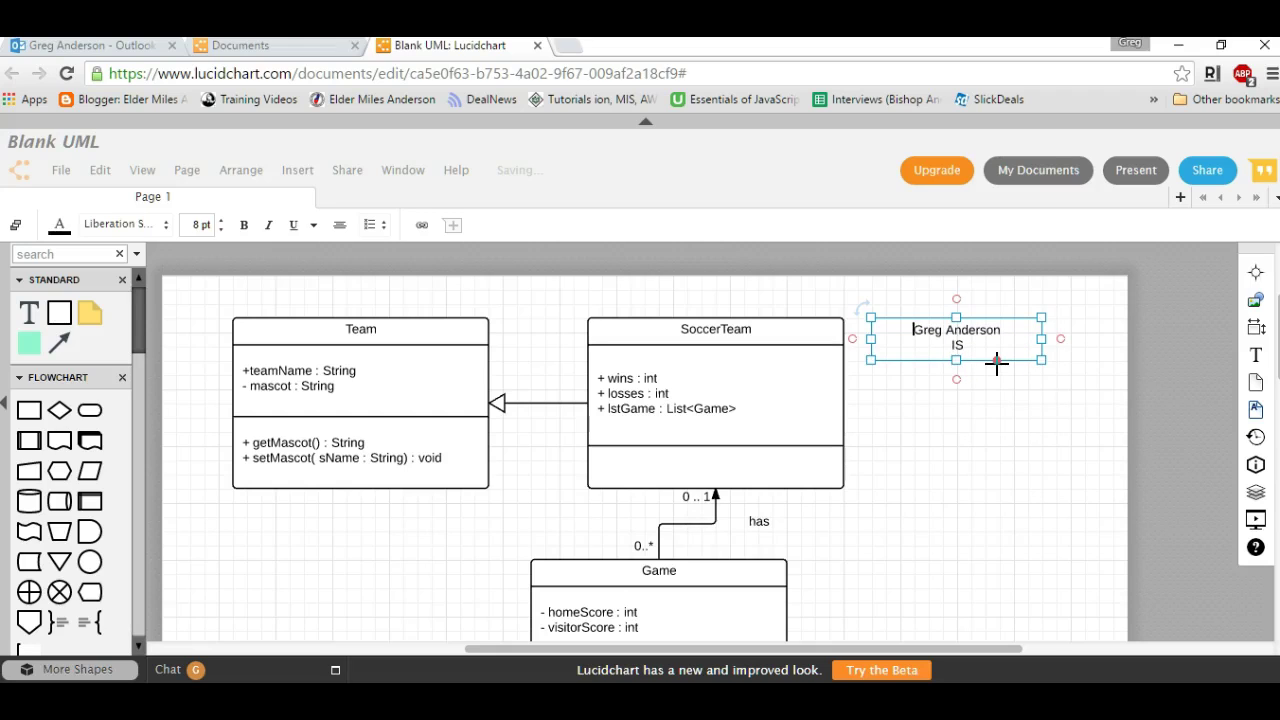
text(403 )
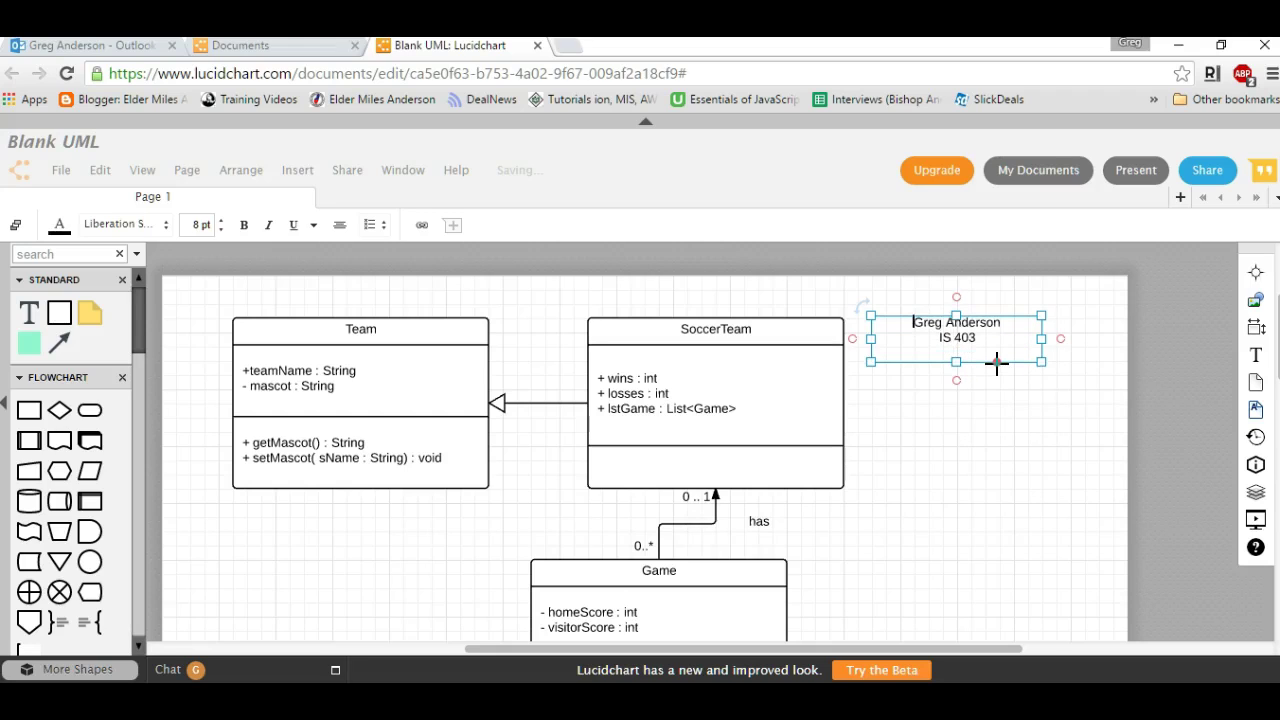
text(Sports Teams)
click(960, 370)
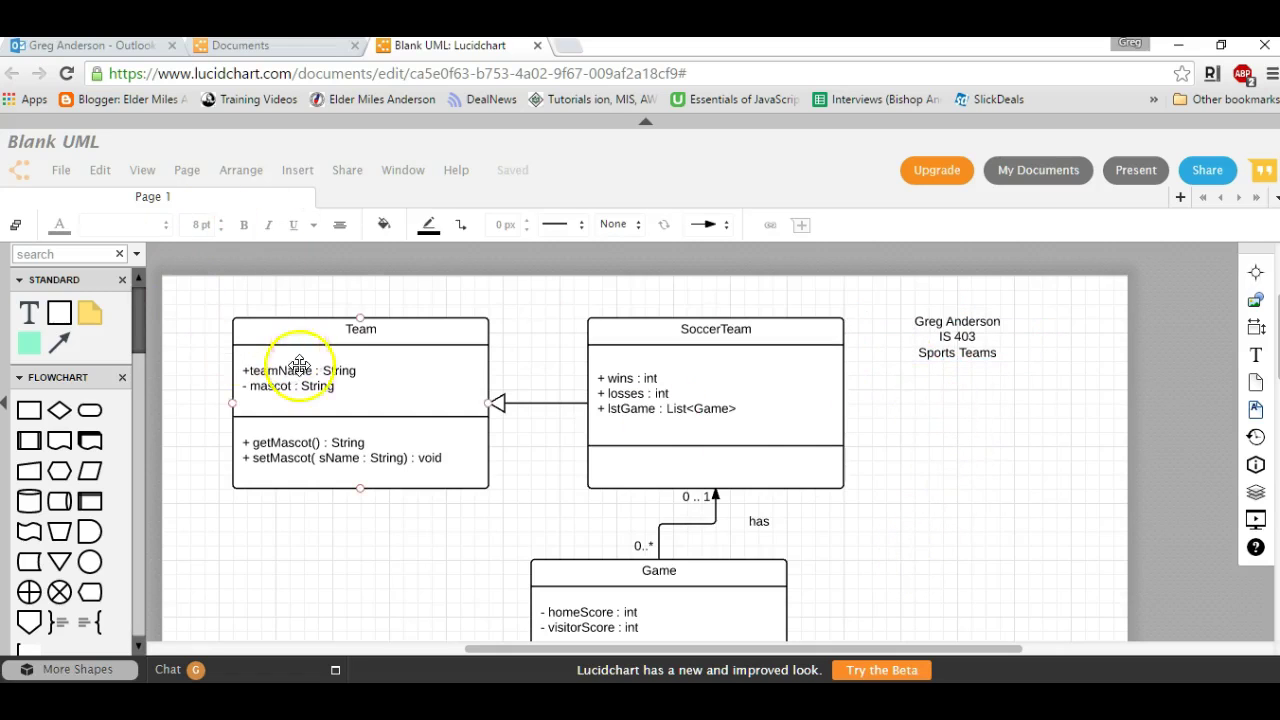
scroll(918, 560, down, 1)
scroll(918, 560, up, 1)
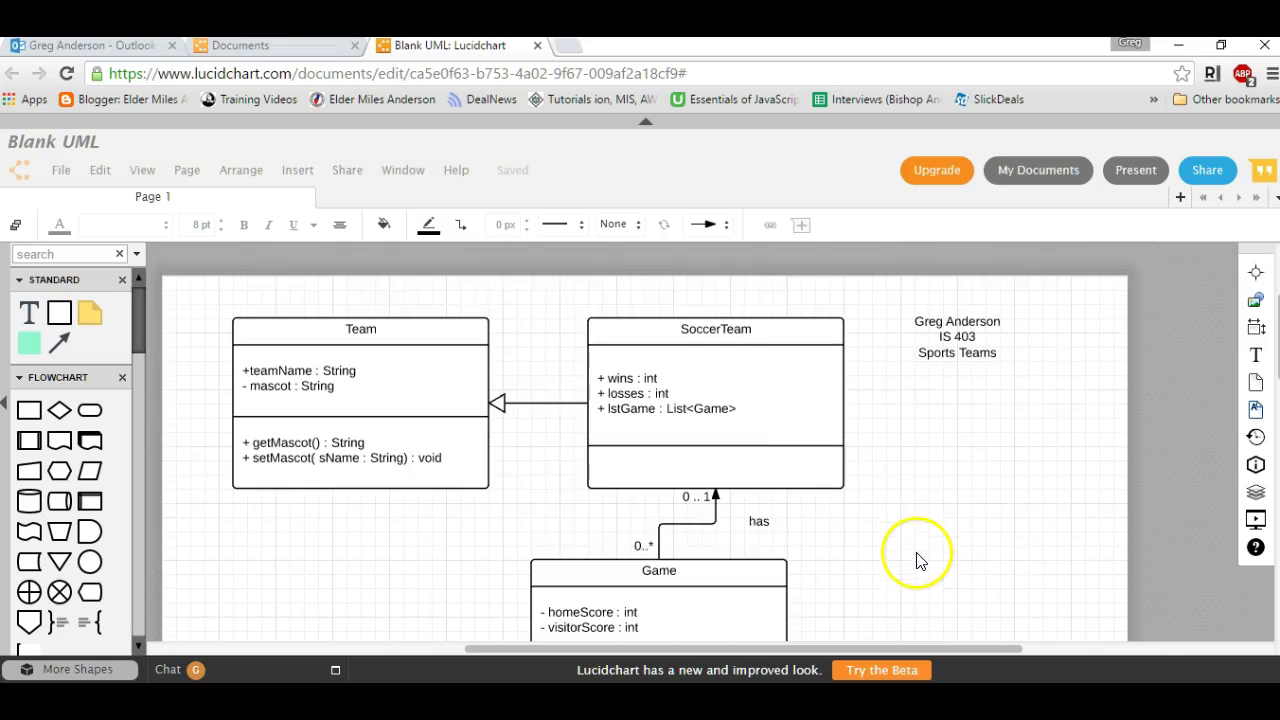
- Rename the document from Blank UML to 'SportsTeams' using Save As
click(60, 170)
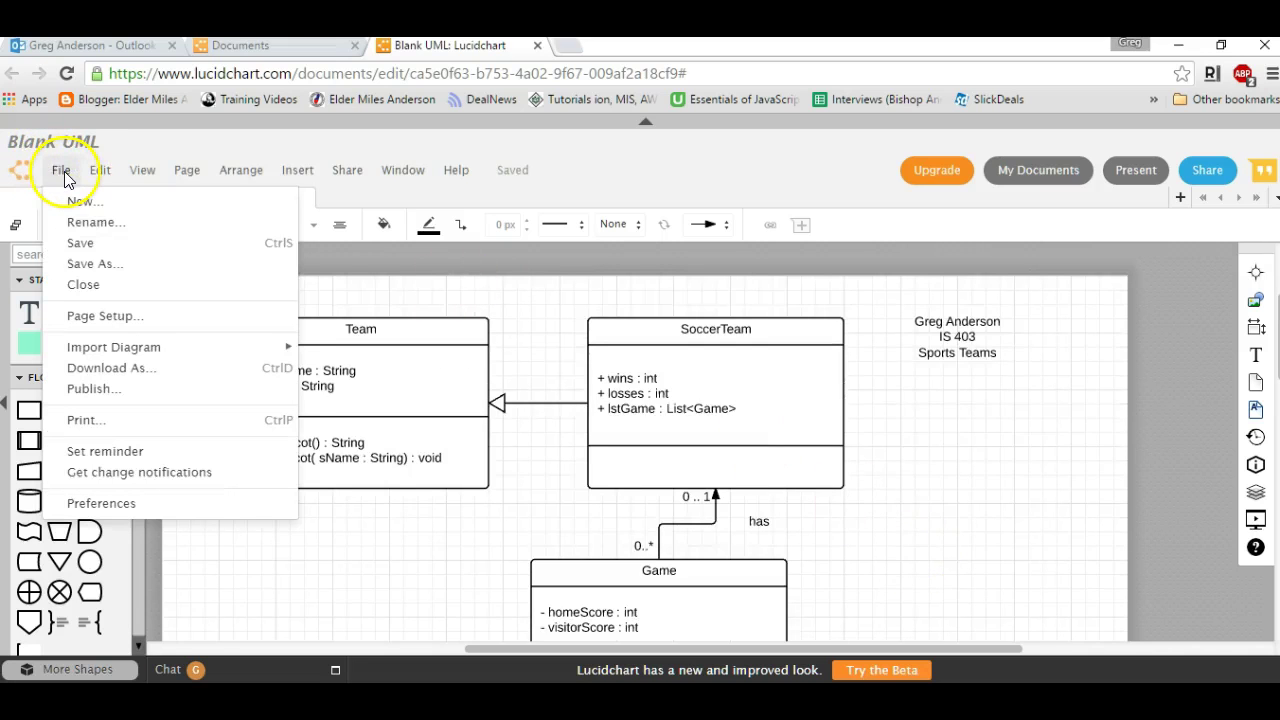
click(85, 266)
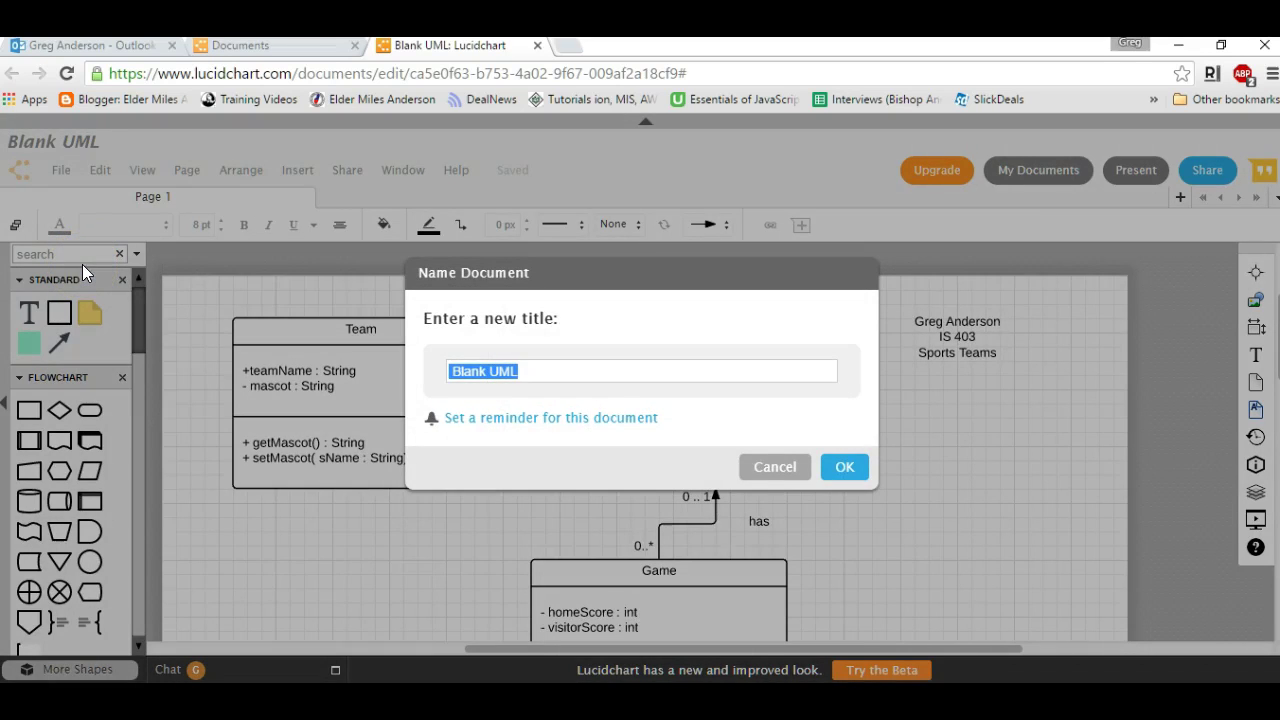
click(502, 396)
text(SportsTeams)
click(763, 478)
click(846, 468)
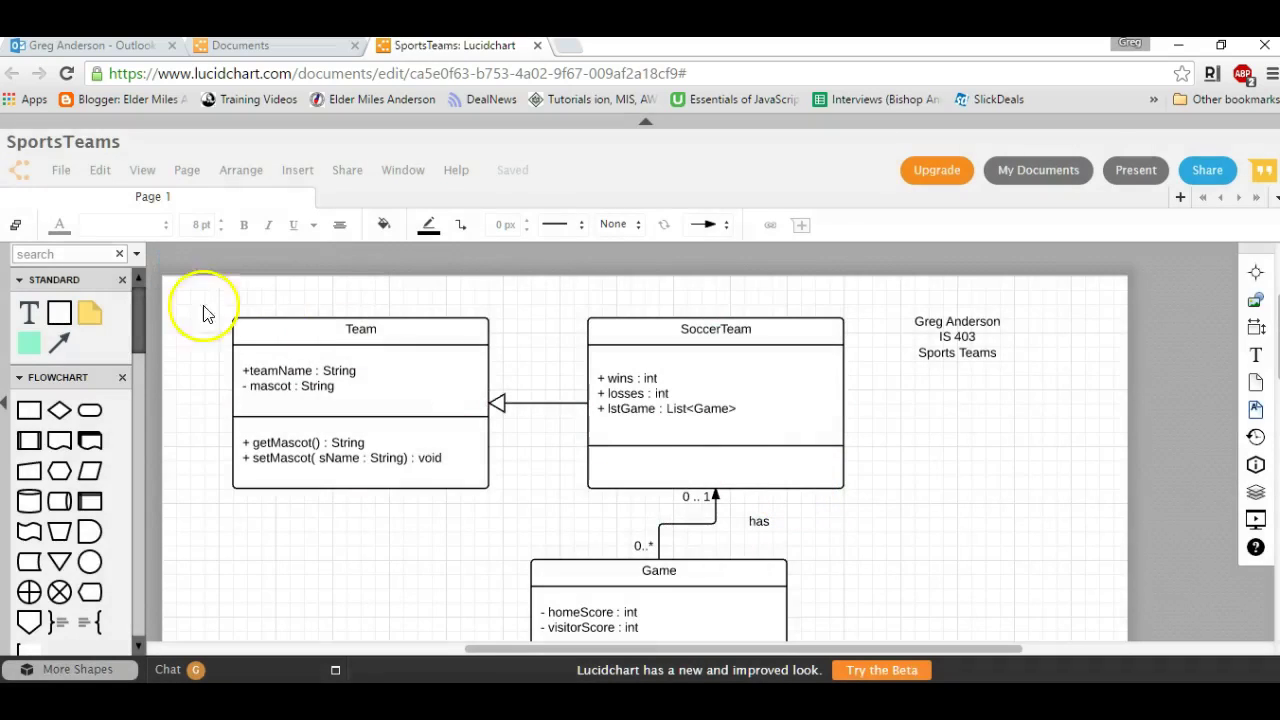
- Bring up the print settings for the SportsTeams diagram, continuing past the sharing prompt
click(69, 170)
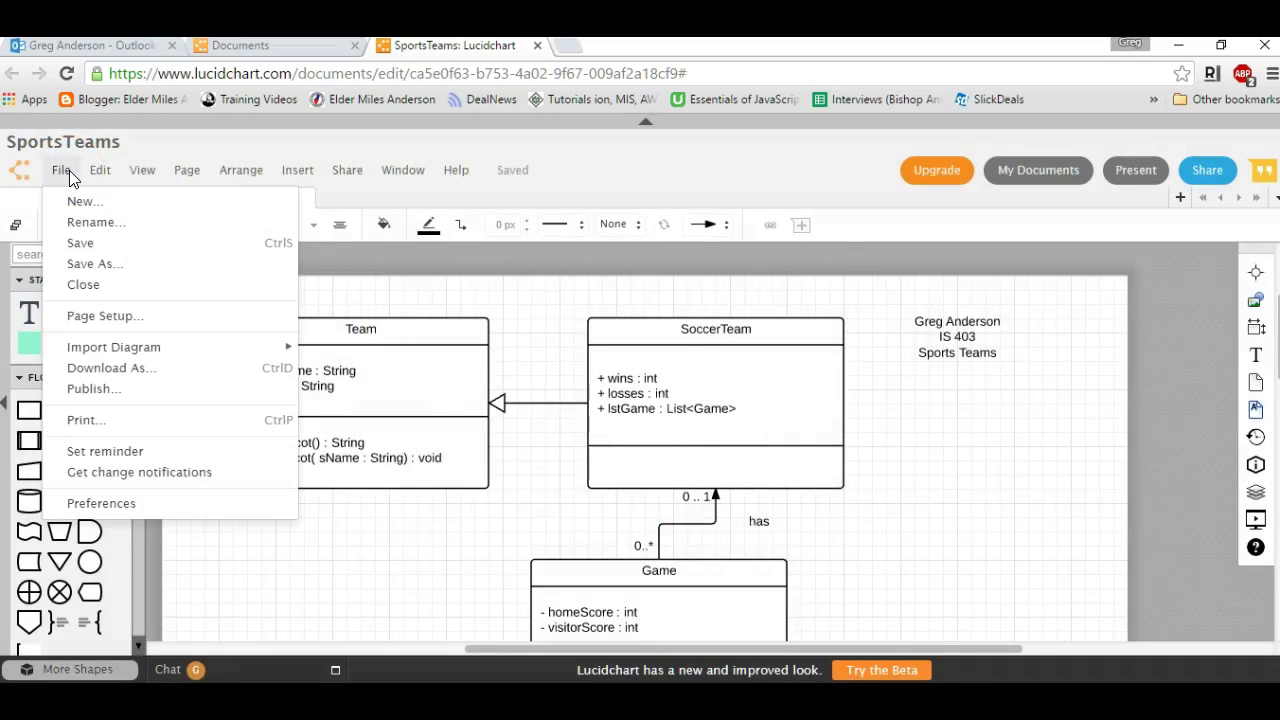
click(110, 318)
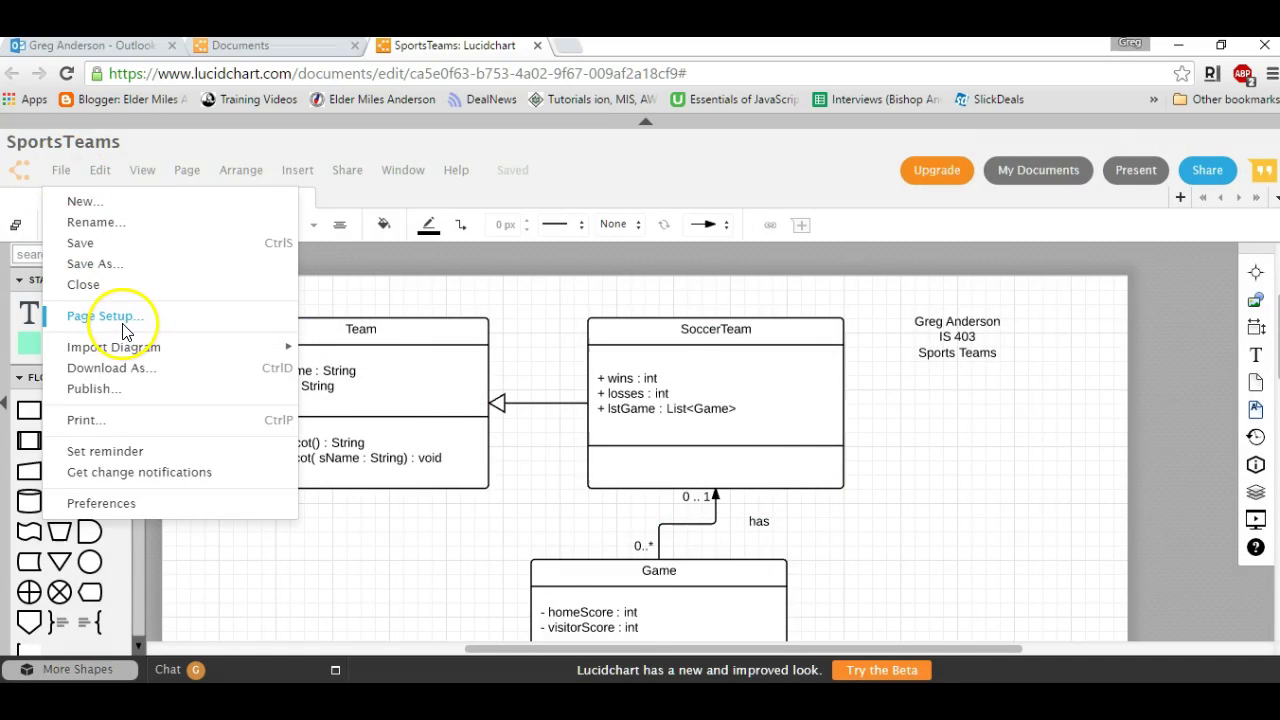
click(82, 427)
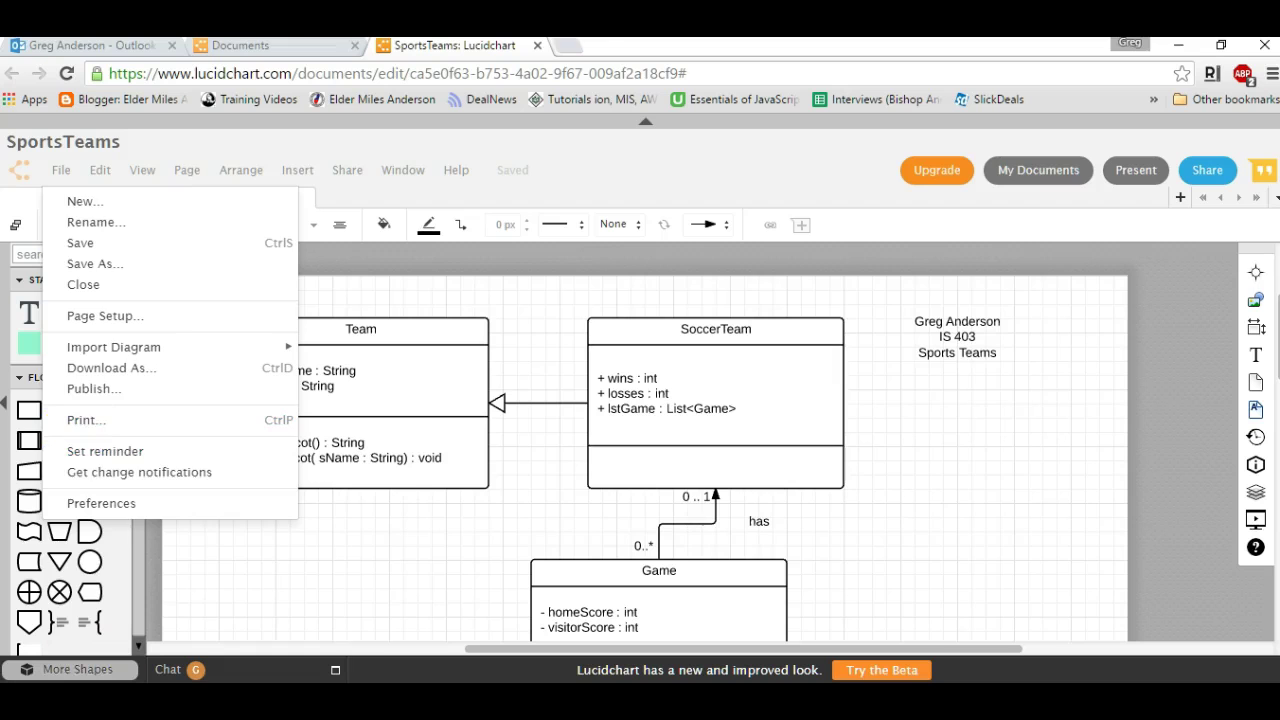
click(62, 178)
click(88, 424)
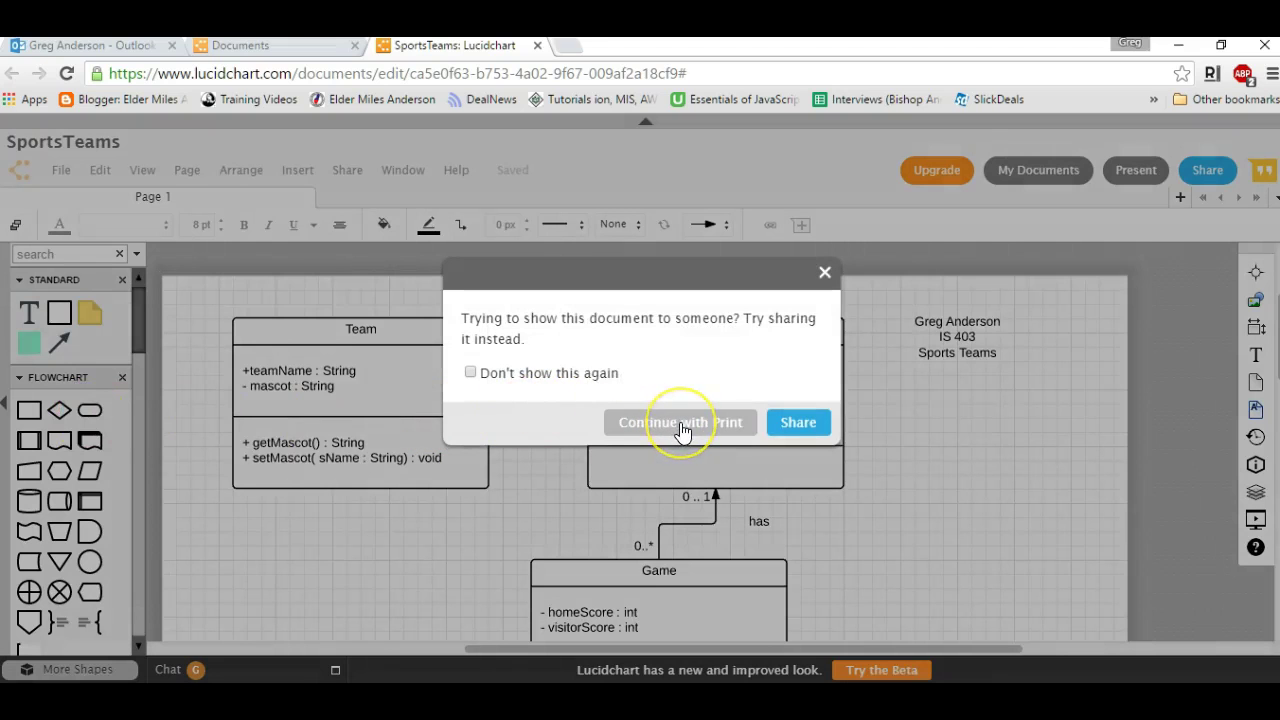
click(682, 425)
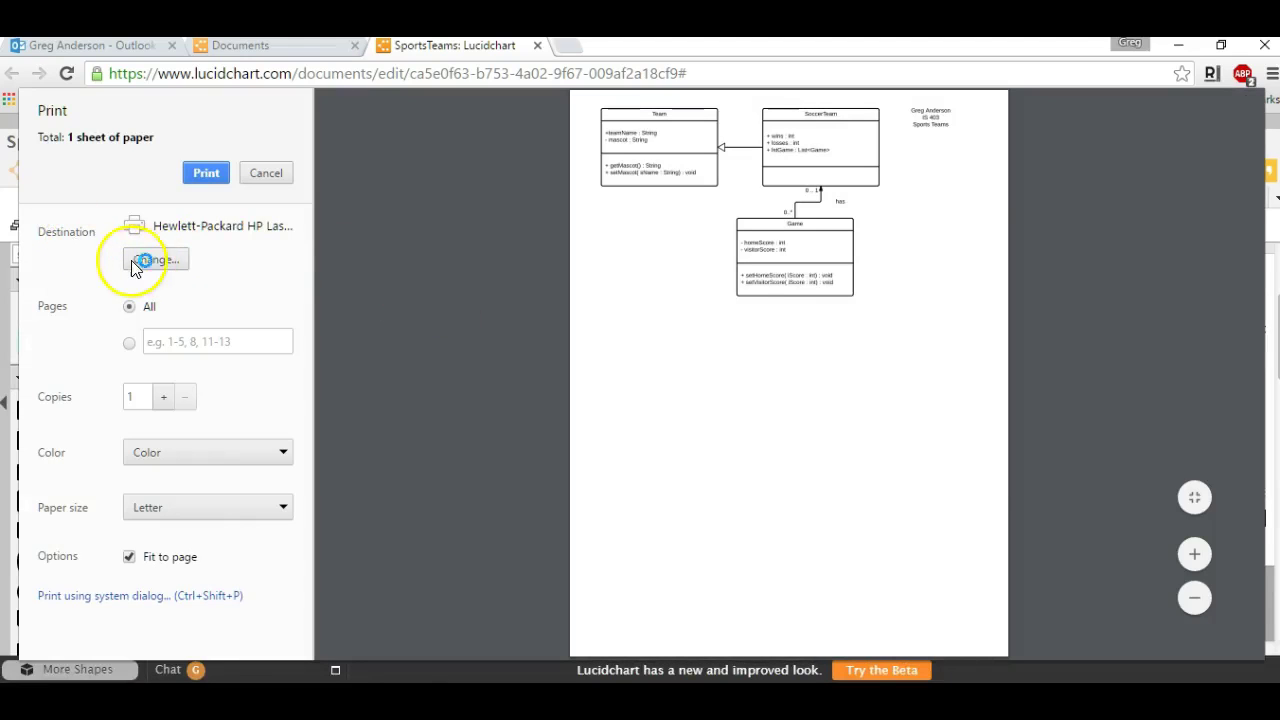
- Switch the print destination to Save as PDF and save the diagram
click(142, 260)
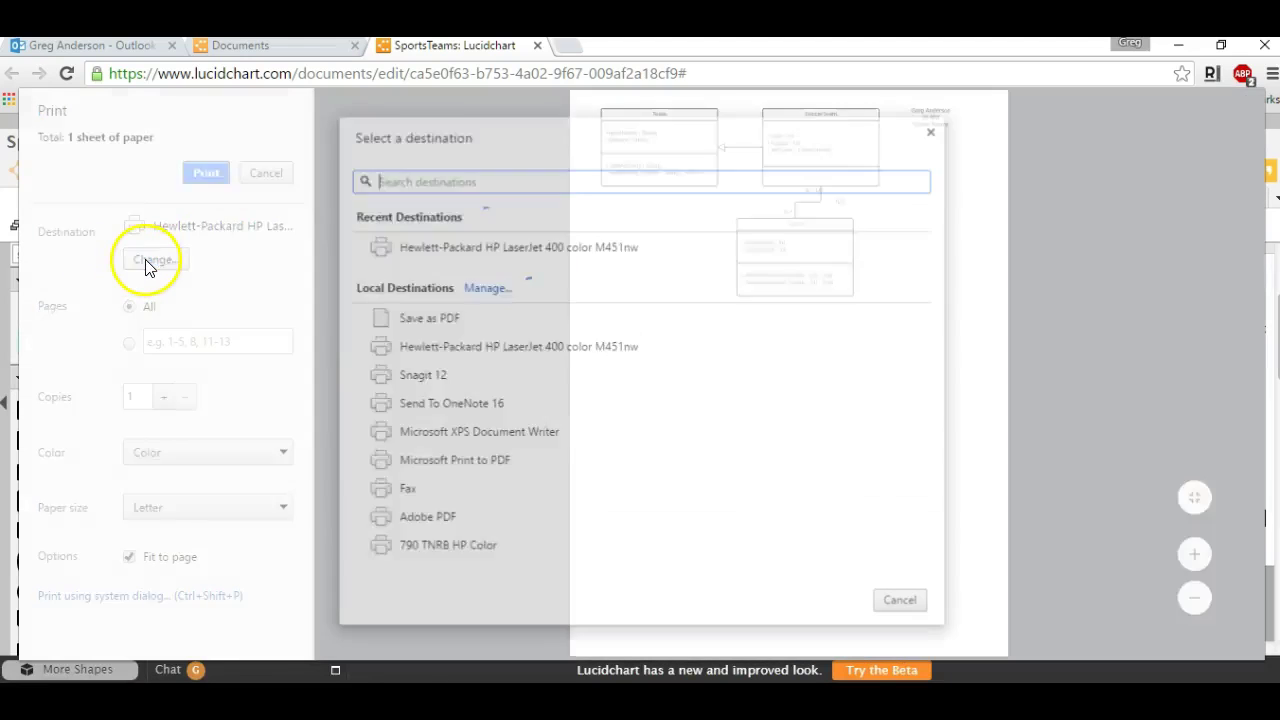
click(420, 310)
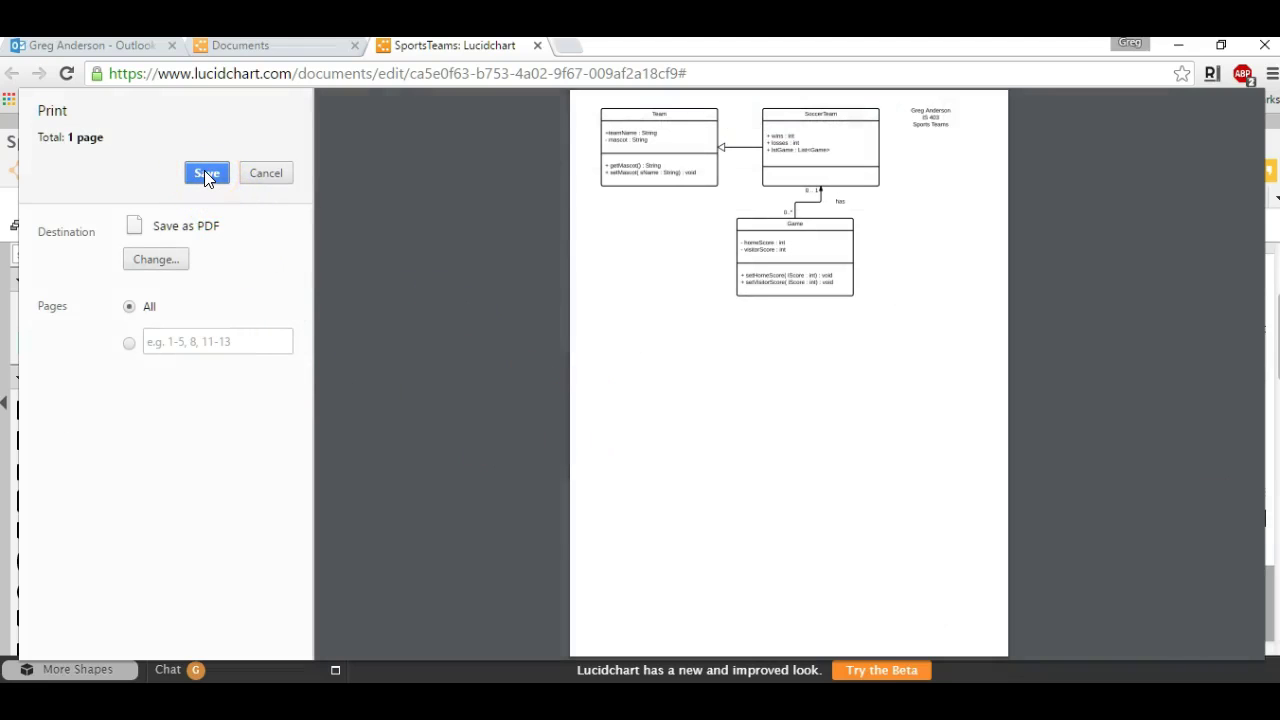
click(206, 175)
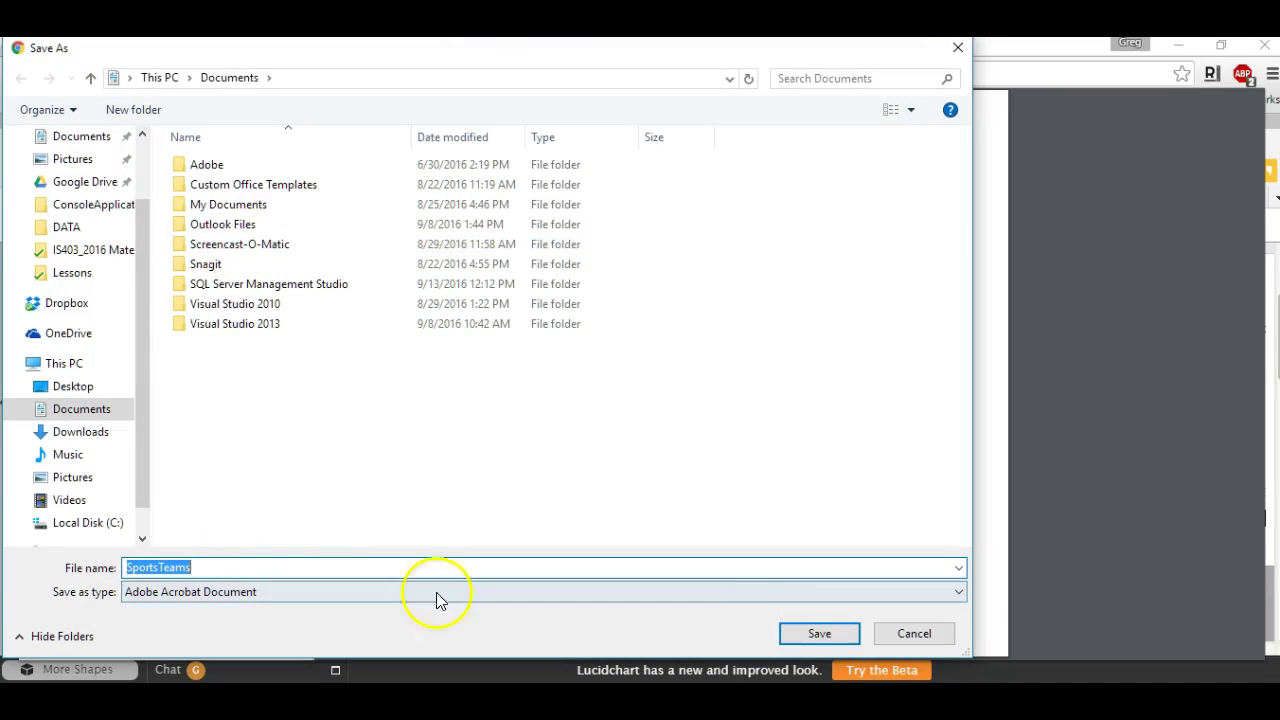
- Save the SportsTeams PDF into the Documents folder
click(71, 411)
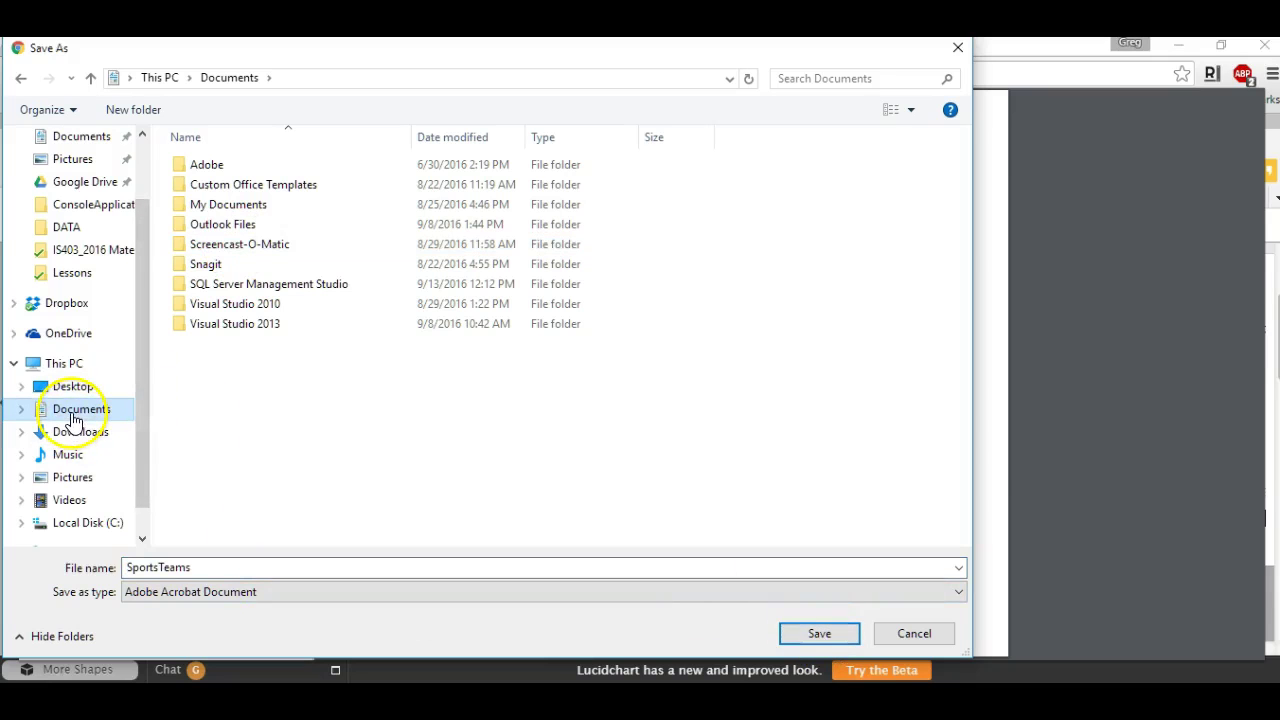
click(820, 633)
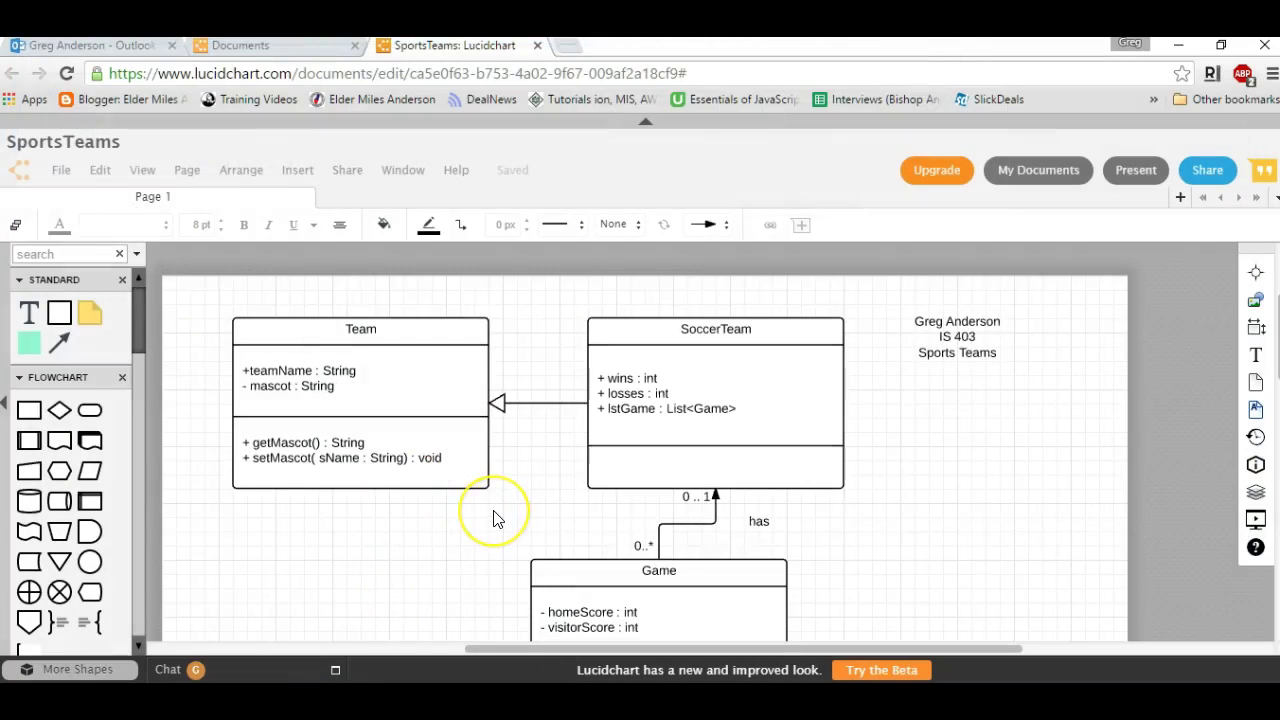